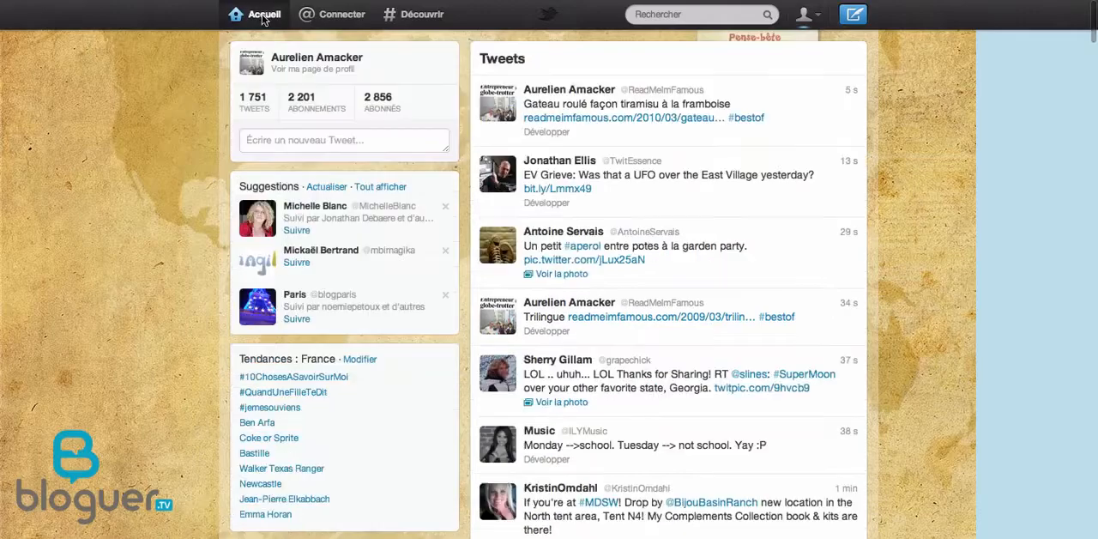
Examine the Twitter profile, the Read Me I'm Famous Facebook page and the personal Facebook timeline for posts shared through ifttt.
{"action": "left_click", "coordinate": [300, 70]}
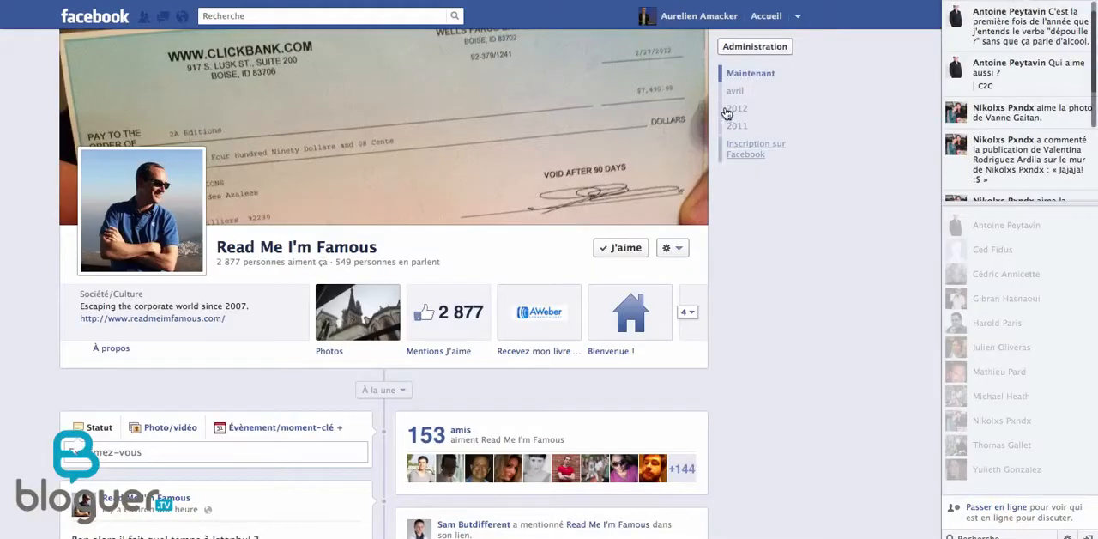
{"action": "key", "text": "super+r"}
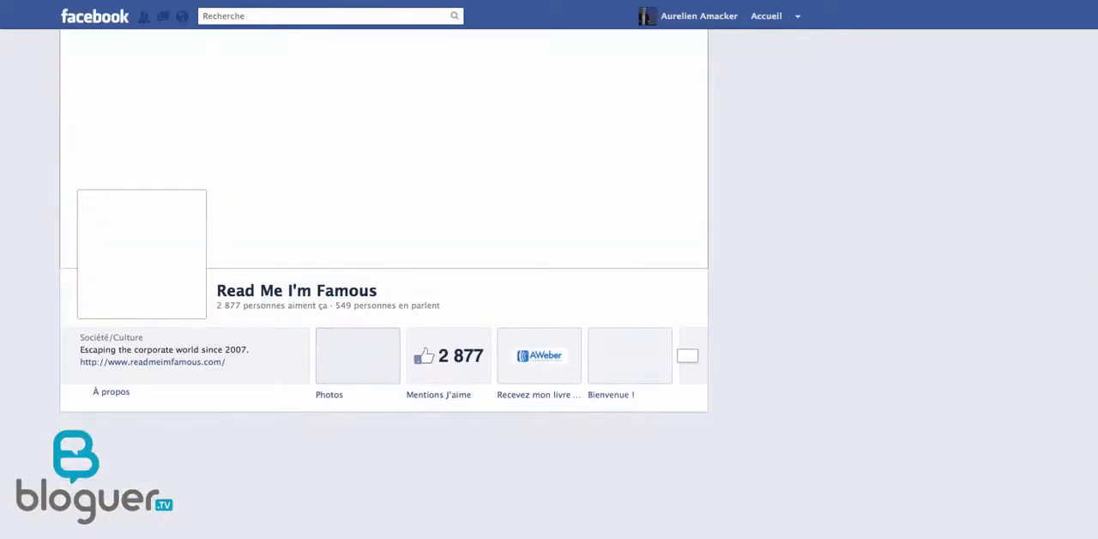
{"action": "scroll", "coordinate": [795, 241], "scroll_direction": "down", "scroll_amount": 5}
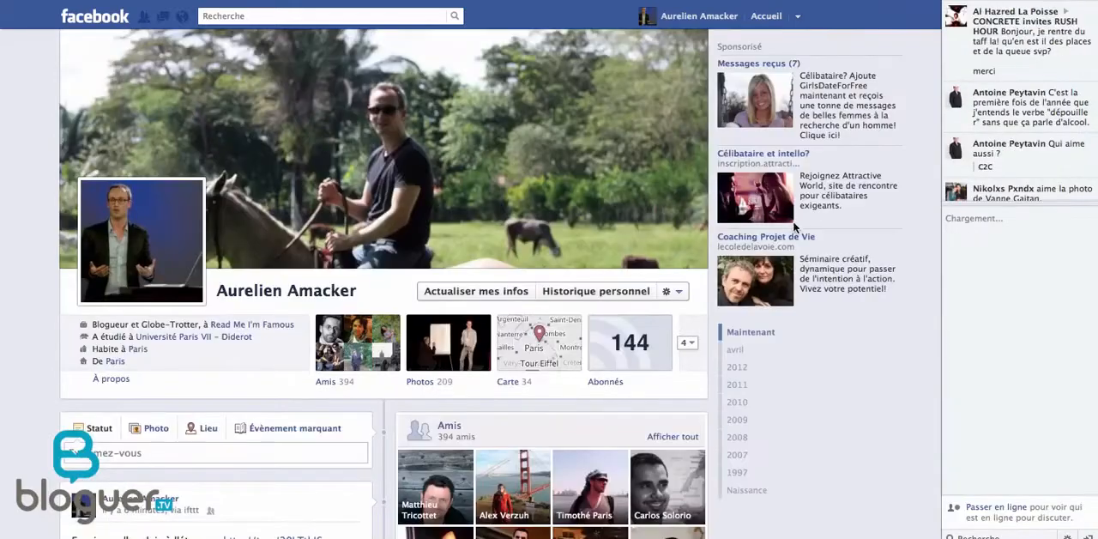
{"action": "scroll", "coordinate": [828, 282], "scroll_direction": "down", "scroll_amount": 5}
{"action": "scroll", "coordinate": [827, 282], "scroll_direction": "up", "scroll_amount": 2}
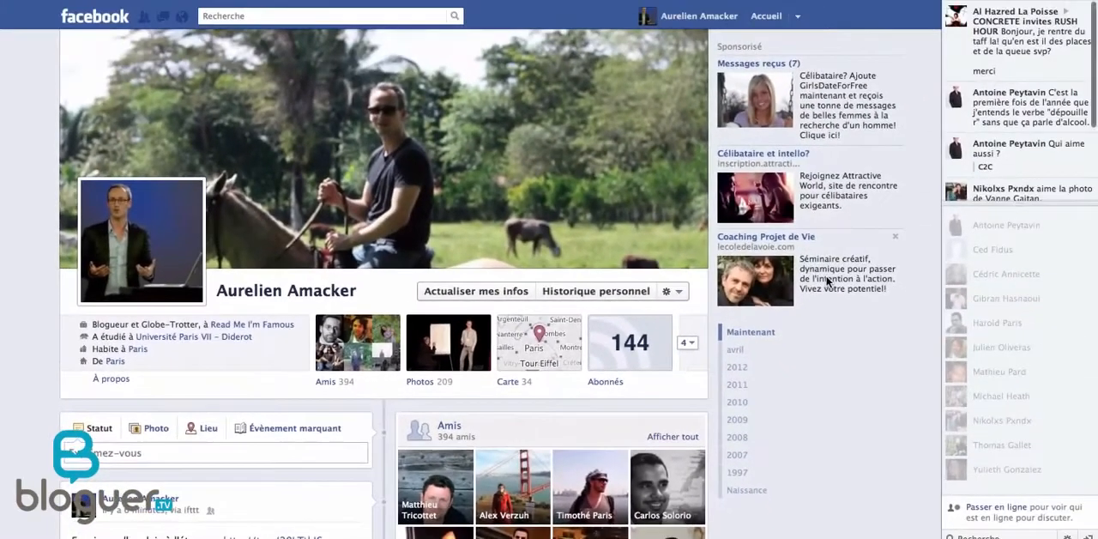
{"action": "scroll", "coordinate": [827, 281], "scroll_direction": "down", "scroll_amount": 3}
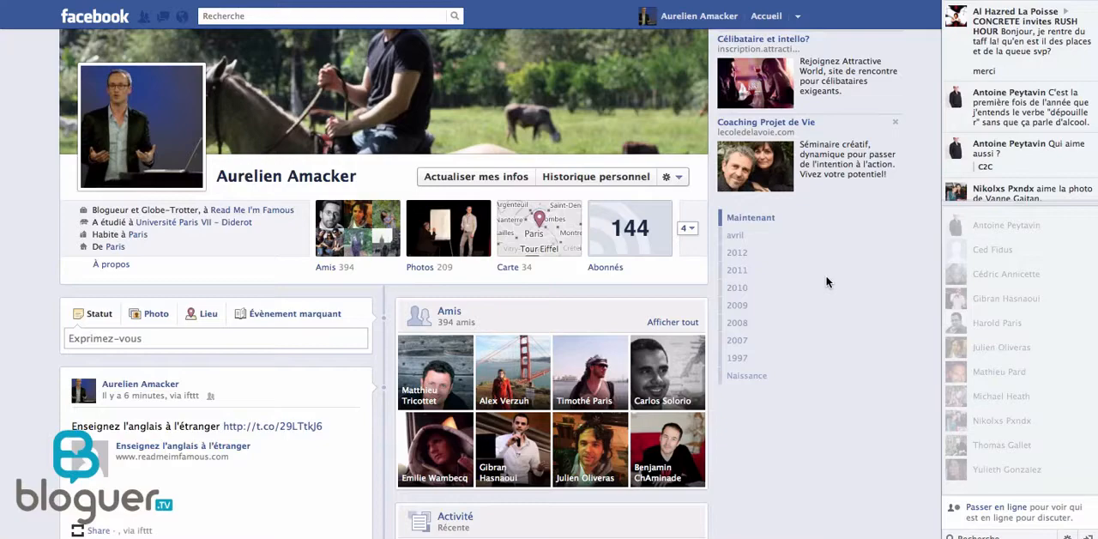
{"action": "scroll", "coordinate": [874, 319], "scroll_direction": "down", "scroll_amount": 3}
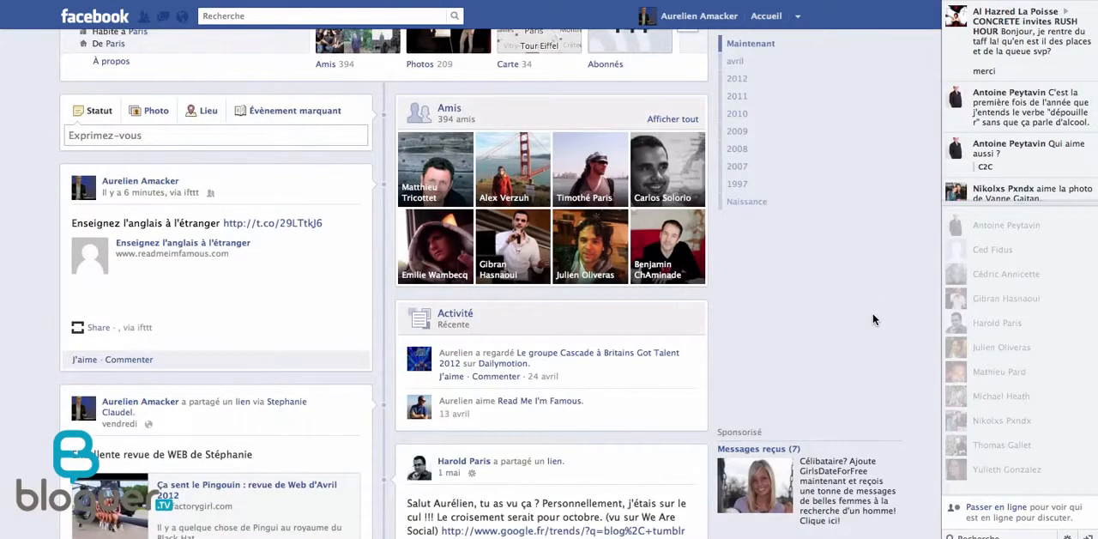
{"action": "scroll", "coordinate": [872, 312], "scroll_direction": "up", "scroll_amount": 5}
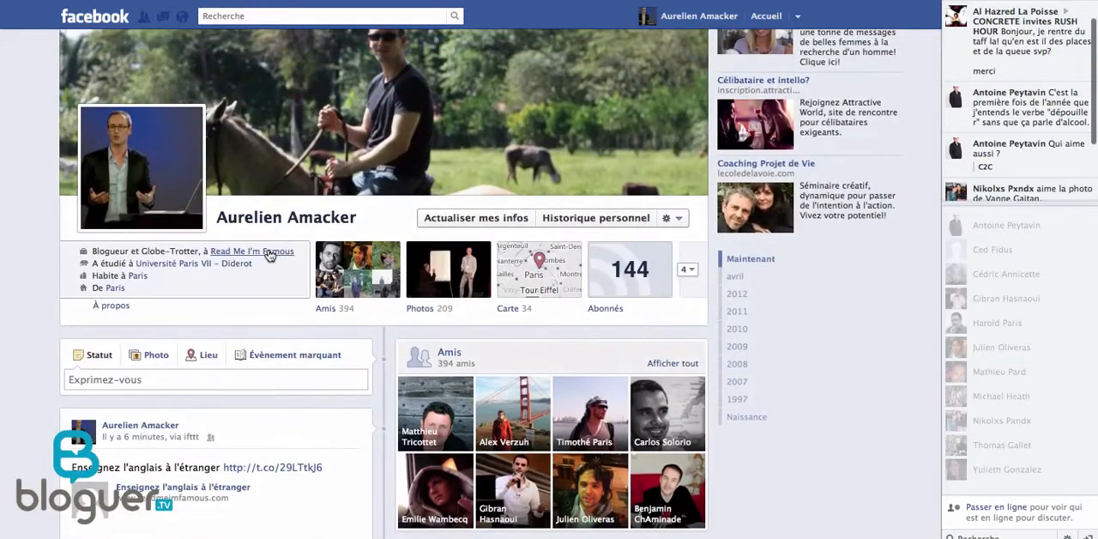
{"action": "left_click", "coordinate": [273, 251]}
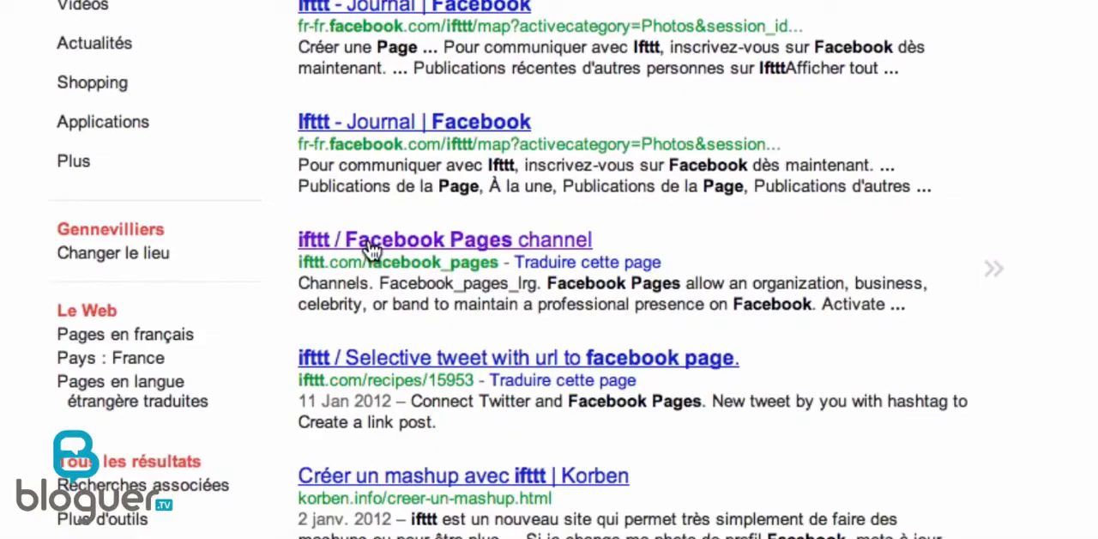
Check the Facebook Pages channel on ifttt and start creating a new task from the task list.
{"action": "left_click", "coordinate": [370, 249]}
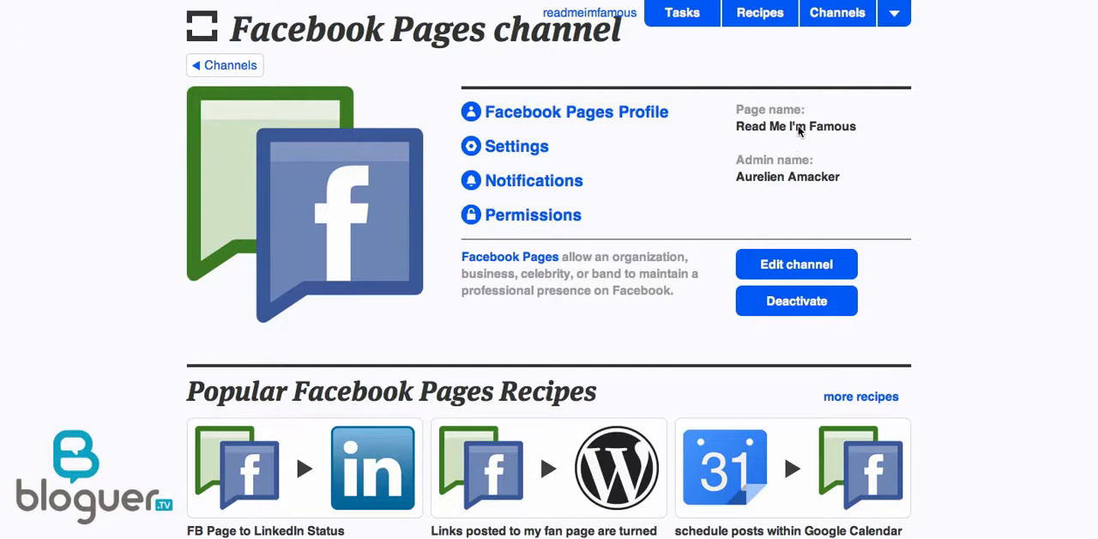
{"action": "left_click", "coordinate": [688, 21]}
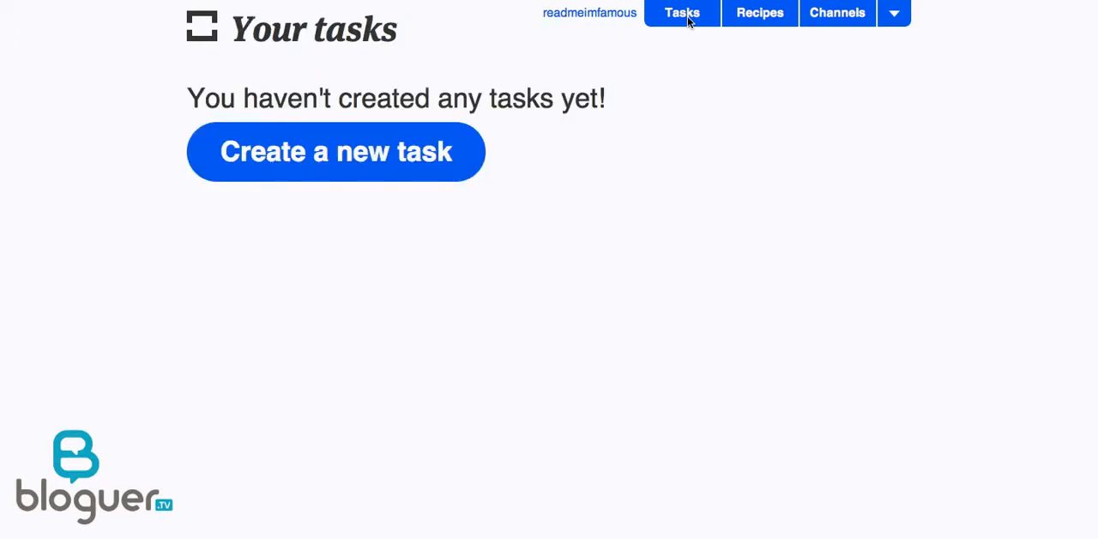
{"action": "left_click", "coordinate": [329, 163]}
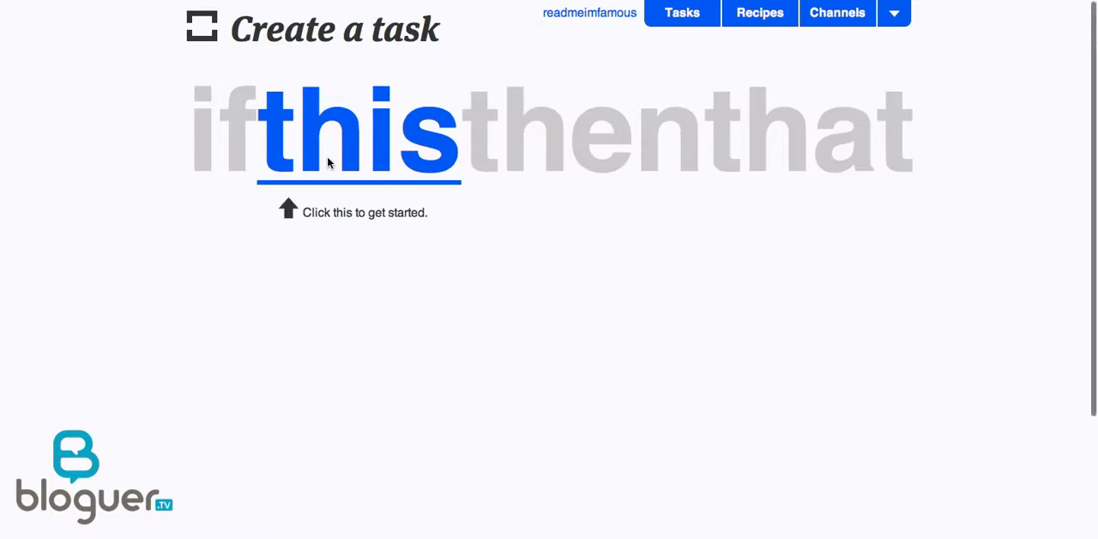
Choose Twitter as the trigger channel for the "this" part of the new task.
{"action": "left_click", "coordinate": [355, 152]}
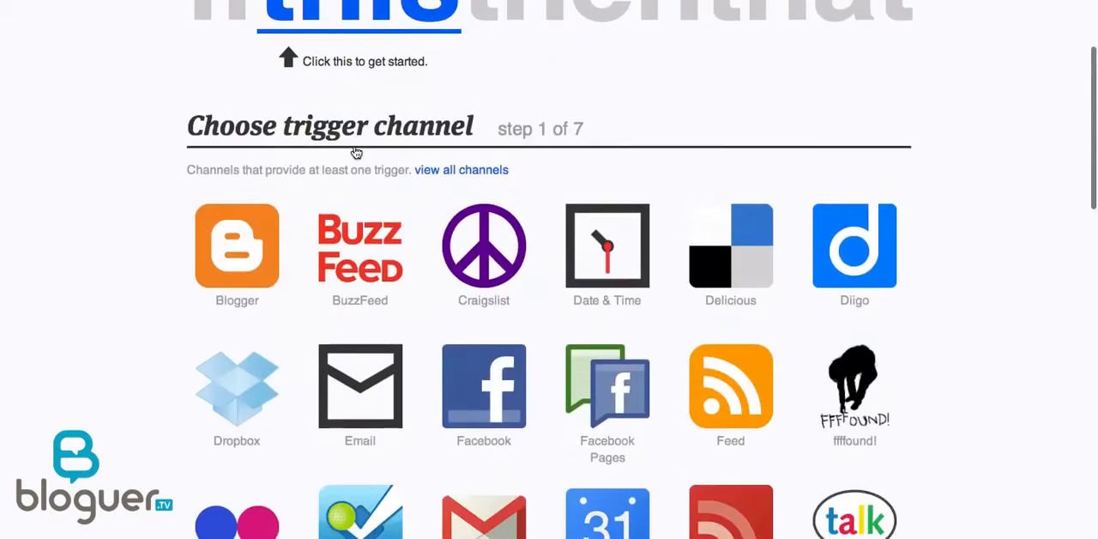
{"action": "scroll", "coordinate": [947, 240], "scroll_direction": "down", "scroll_amount": 4}
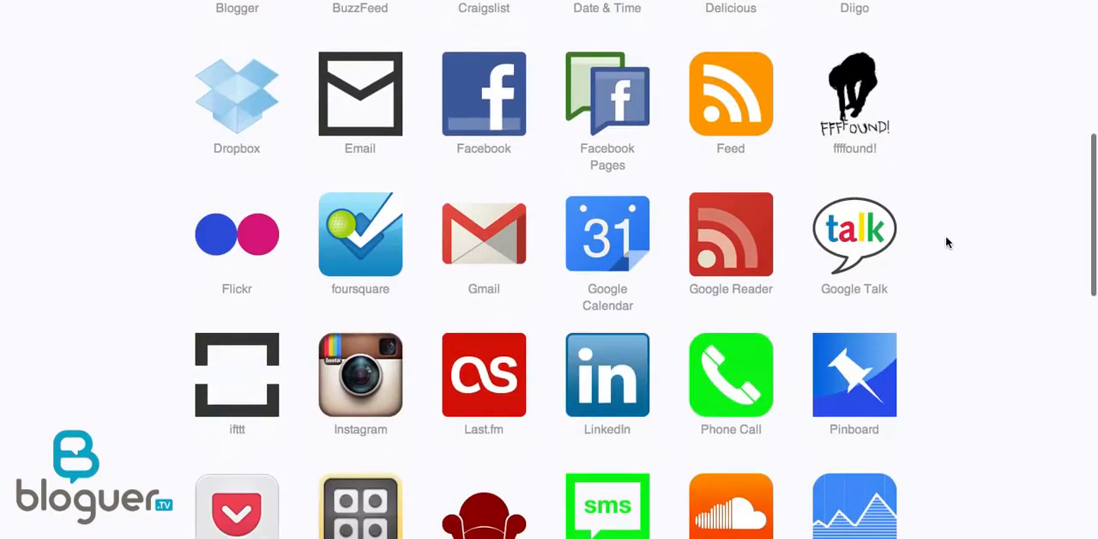
{"action": "scroll", "coordinate": [947, 242], "scroll_direction": "down", "scroll_amount": 3}
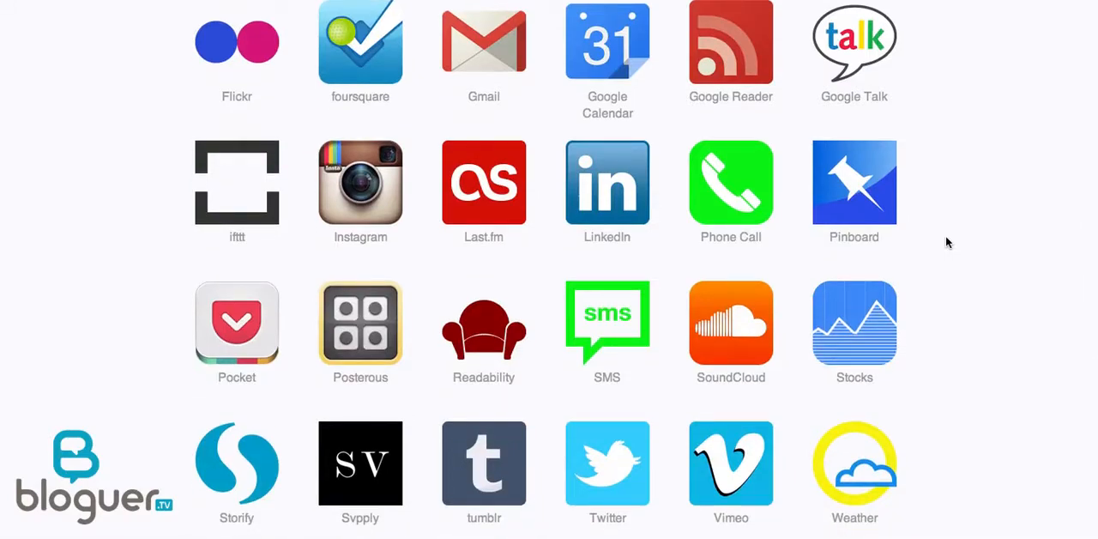
{"action": "left_click", "coordinate": [590, 466]}
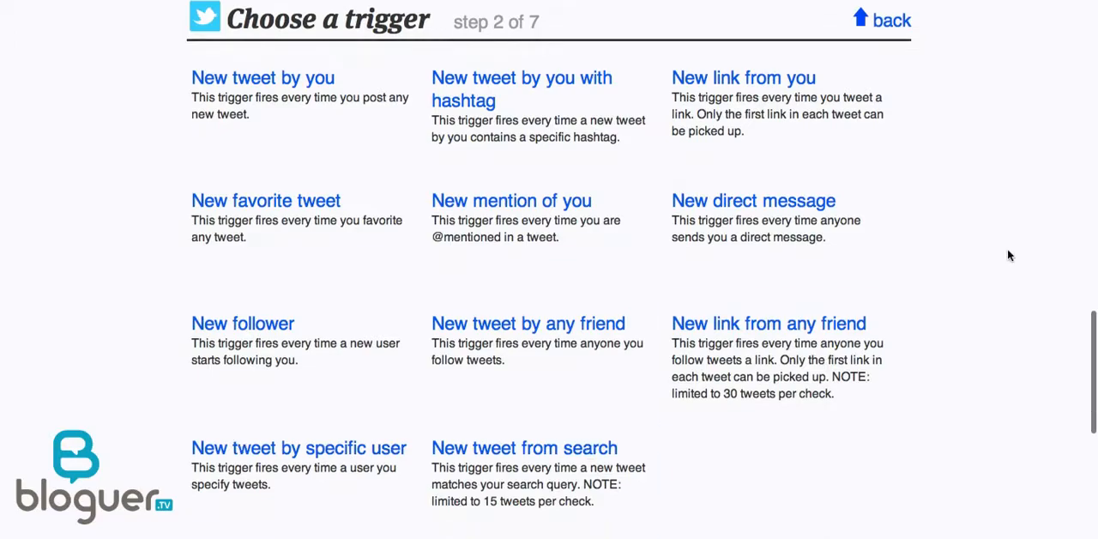
Create the trigger "New tweet by you with hashtag" for #bestof and choose Facebook Pages as the action channel.
{"action": "left_click", "coordinate": [476, 94]}
{"action": "left_click", "coordinate": [228, 166]}
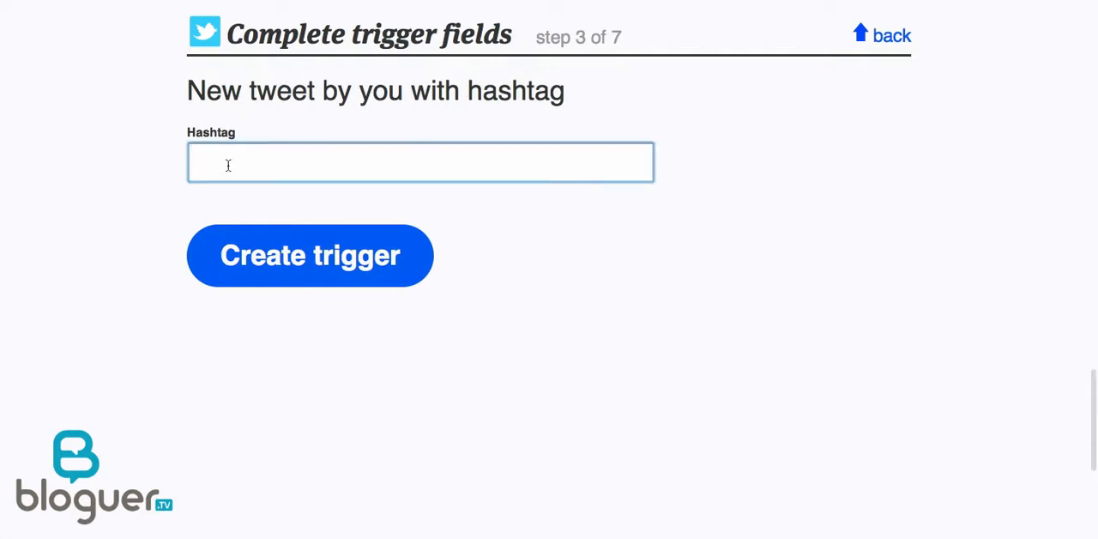
{"action": "type", "text": "#bestof"}
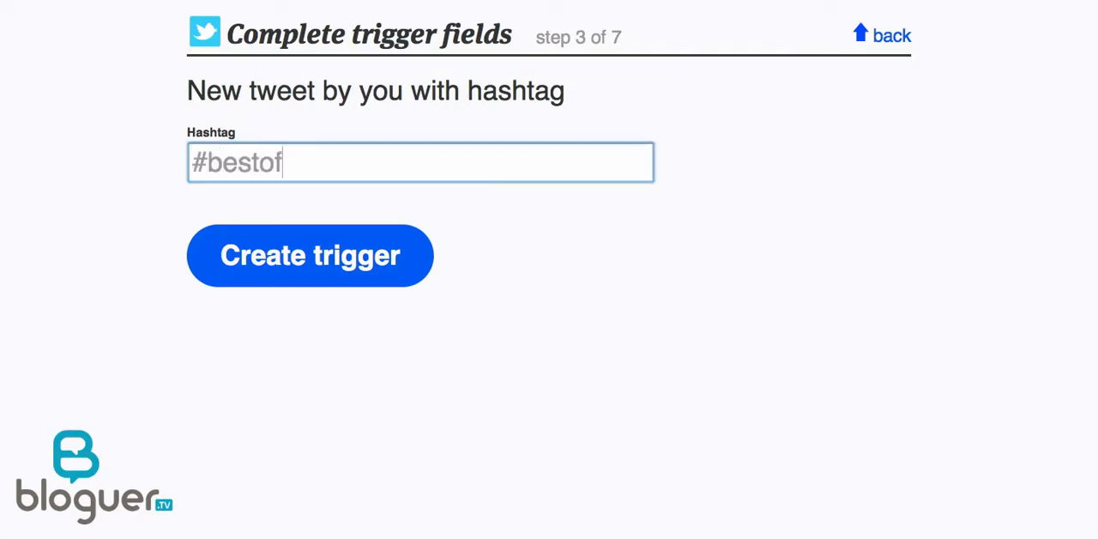
{"action": "left_click", "coordinate": [324, 260]}
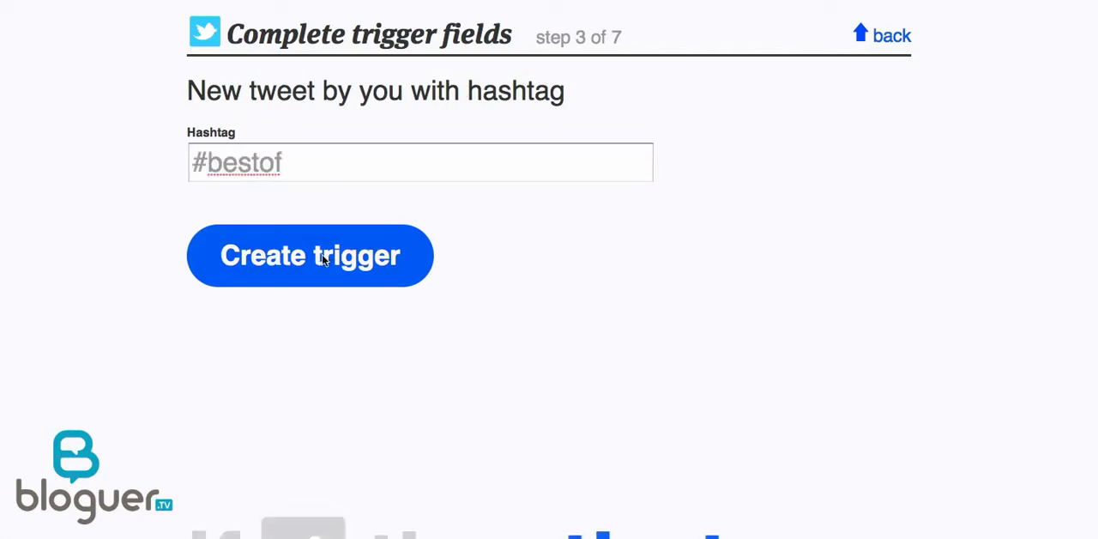
{"action": "left_click", "coordinate": [612, 139]}
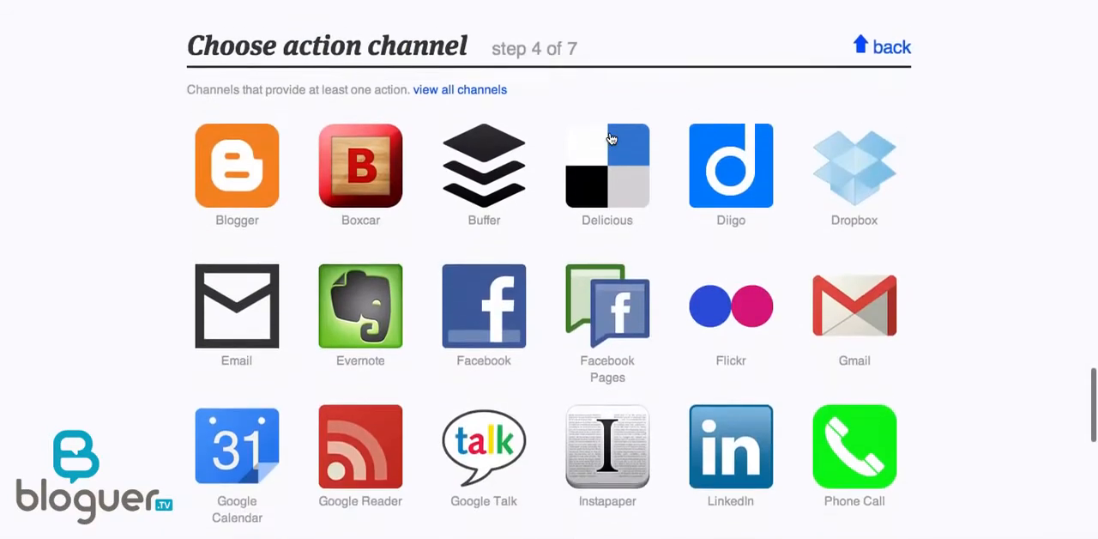
{"action": "left_click", "coordinate": [583, 247]}
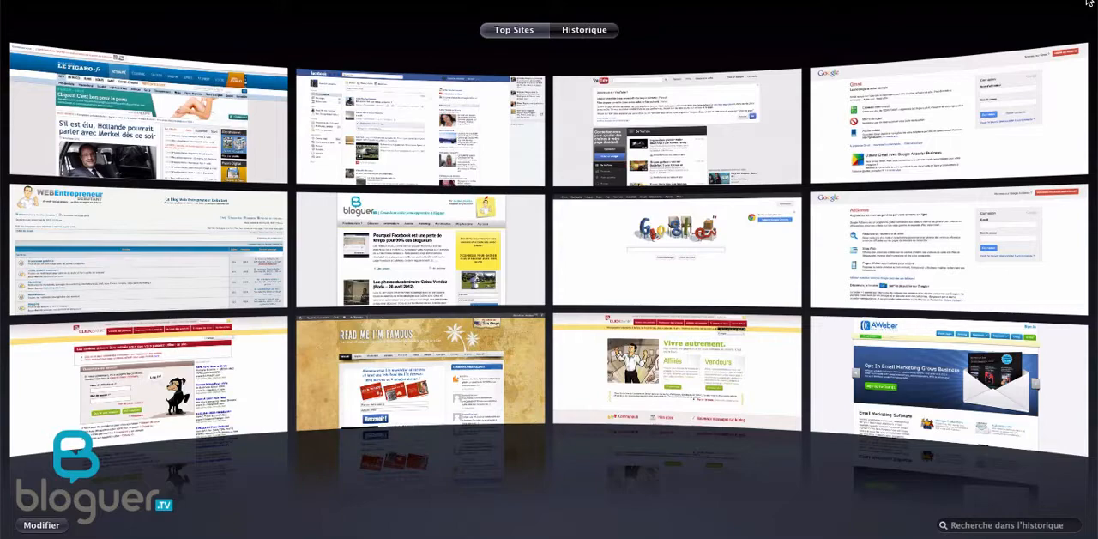
{"action": "type", "text": "goo"}
{"action": "key", "text": "Return"}
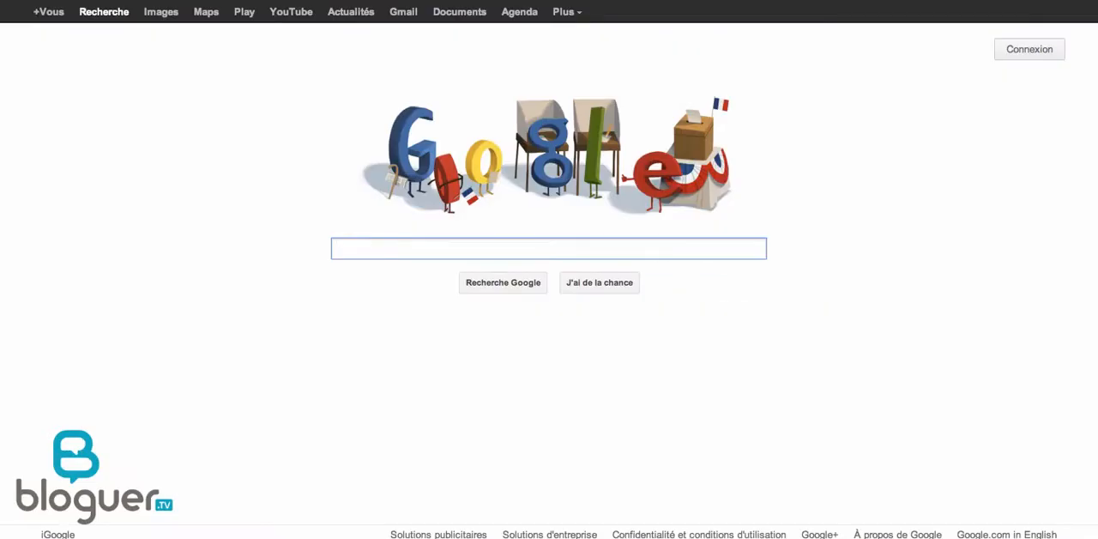
{"action": "type", "text": "if"}
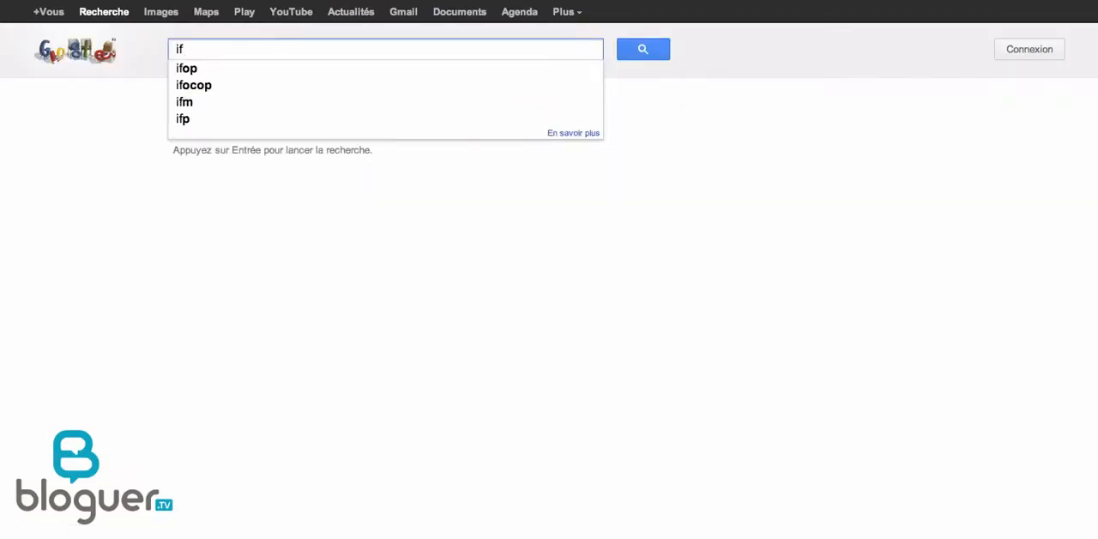
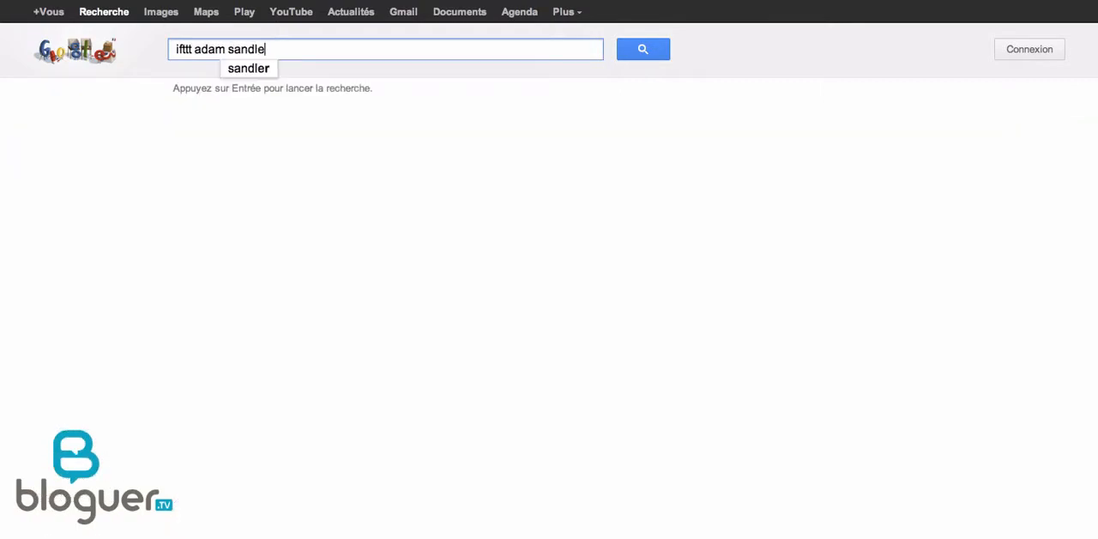
{"action": "key", "text": "Return"}
{"action": "scroll", "coordinate": [644, 247], "scroll_direction": "down", "scroll_amount": 5}
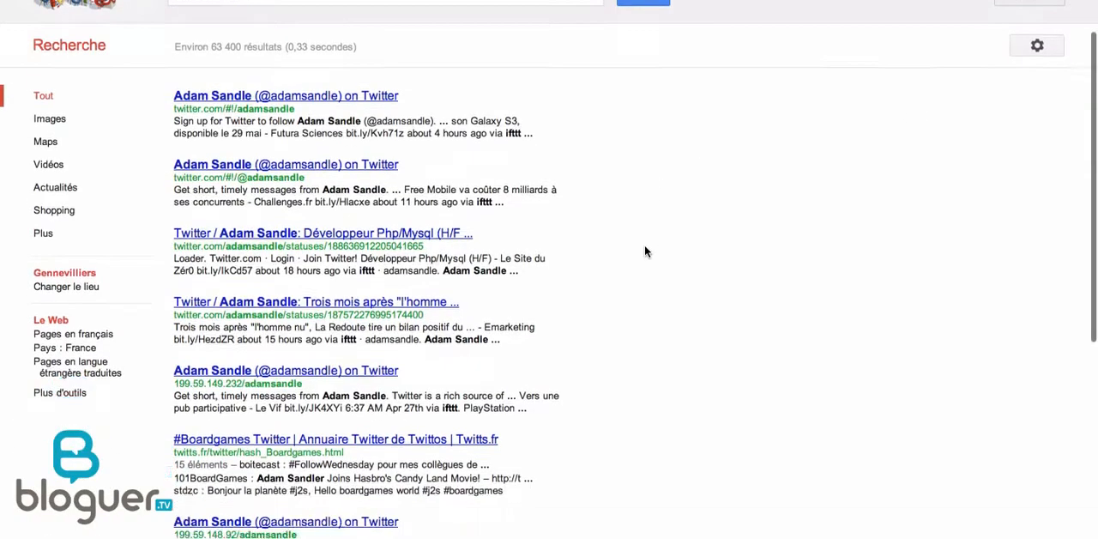
{"action": "scroll", "coordinate": [644, 247], "scroll_direction": "up", "scroll_amount": 5}
Refine the Google search to "ifttt tweet old post", leaving out the name.
{"action": "left_click", "coordinate": [194, 49]}
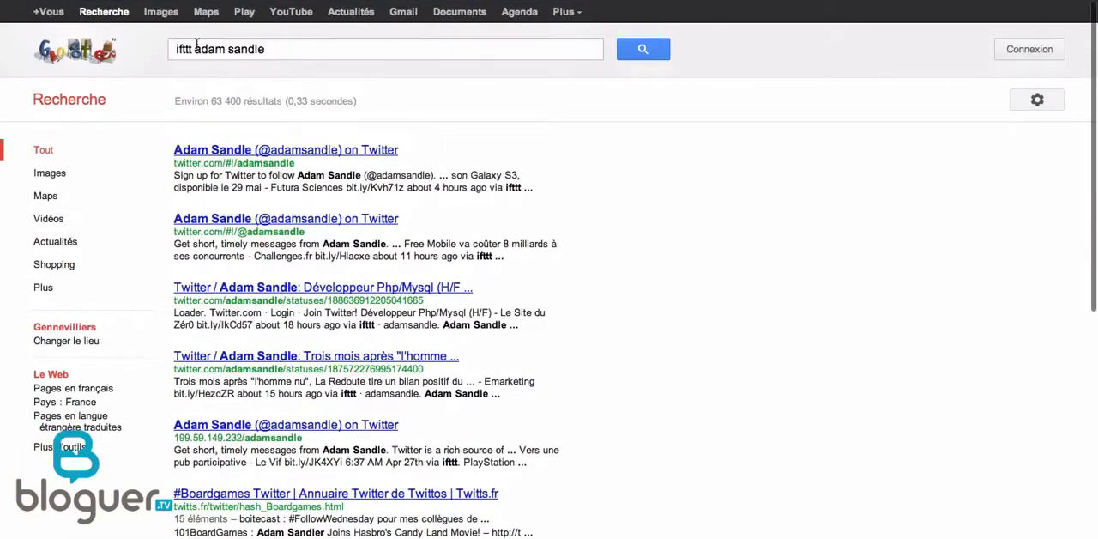
{"action": "type", "text": "tweet old post"}
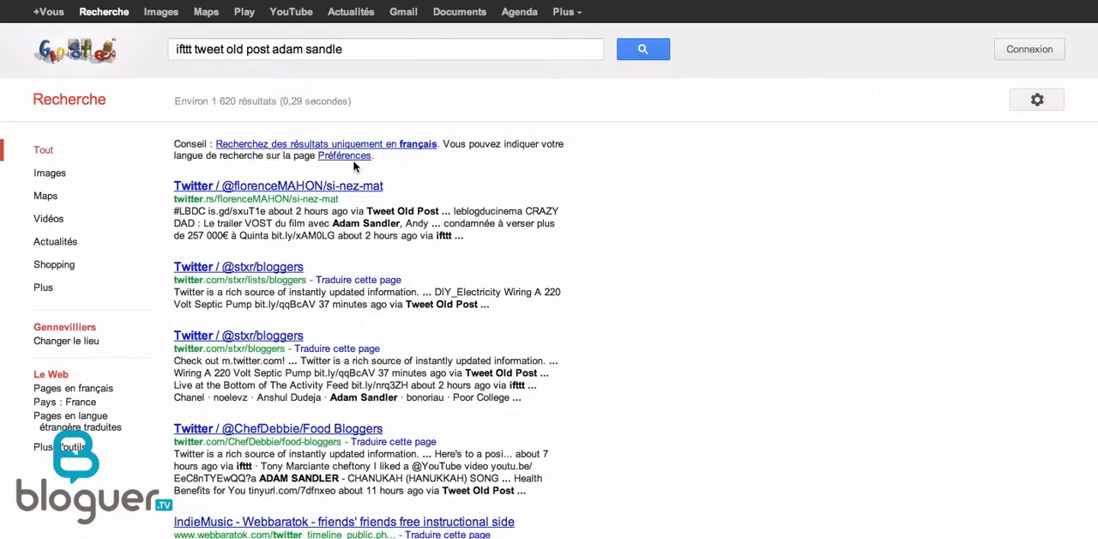
{"action": "scroll", "coordinate": [739, 312], "scroll_direction": "down", "scroll_amount": 4}
{"action": "scroll", "coordinate": [739, 312], "scroll_direction": "up", "scroll_amount": 4}
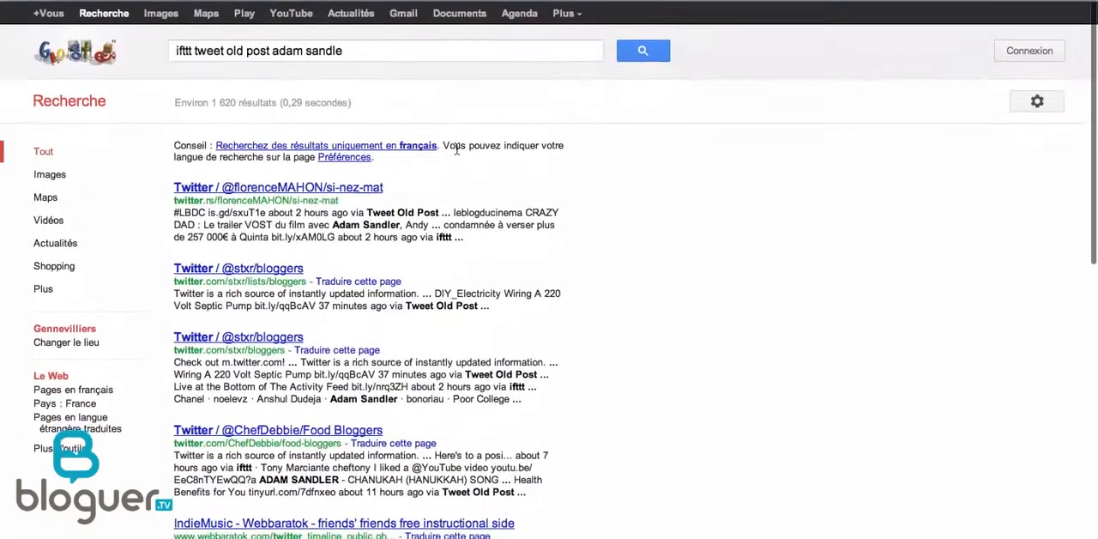
{"action": "left_click_drag", "start_coordinate": [376, 51], "coordinate": [273, 50]}
{"action": "key", "text": "BackSpace"}
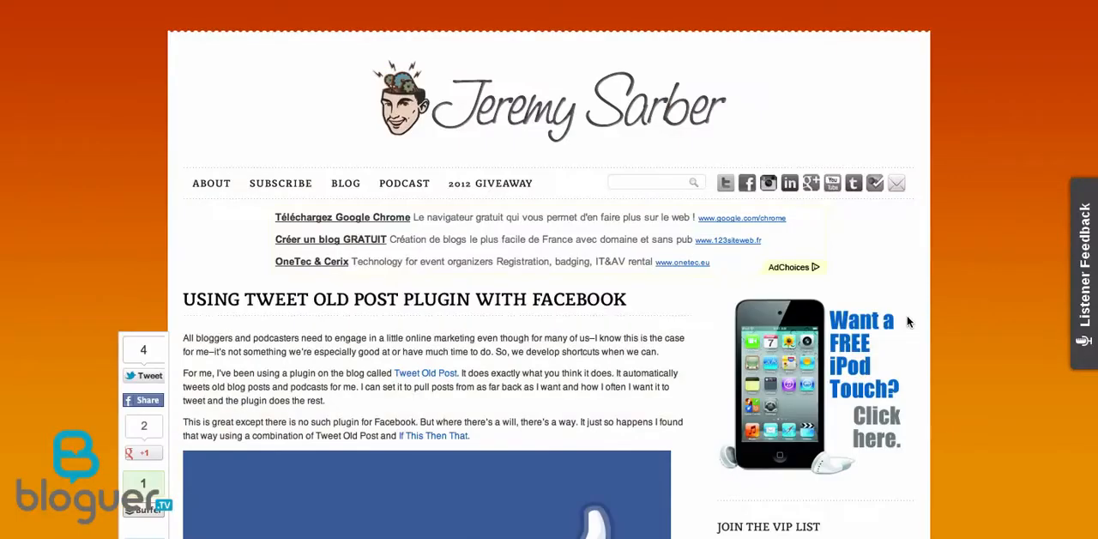
Open ifttt recipe 26760 from the article on using Tweet Old Post with Facebook and review the recipe's action fields.
{"action": "scroll", "coordinate": [906, 320], "scroll_direction": "down", "scroll_amount": 3}
{"action": "scroll", "coordinate": [908, 321], "scroll_direction": "down", "scroll_amount": 9}
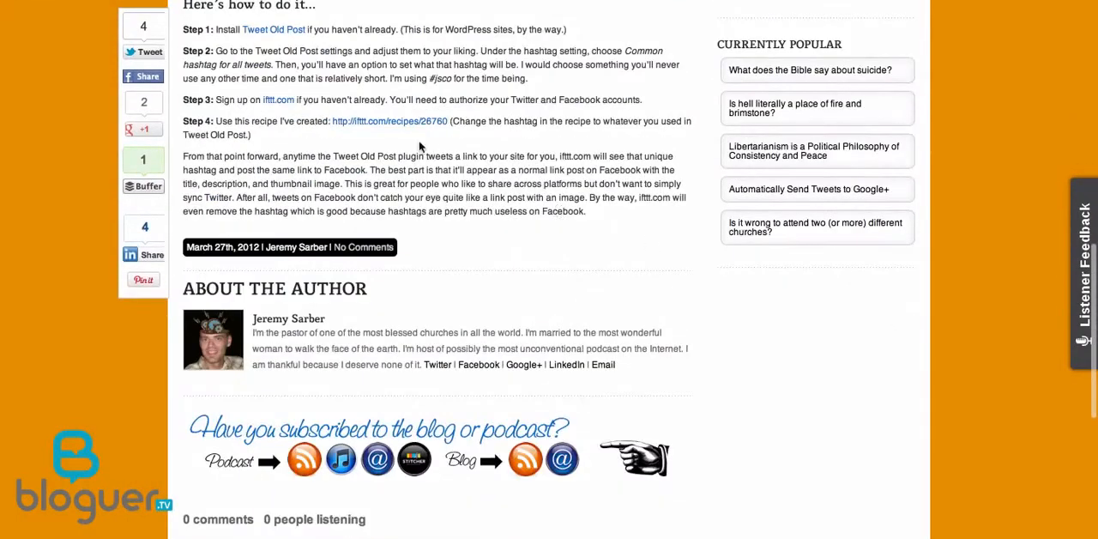
{"action": "left_click", "coordinate": [387, 124]}
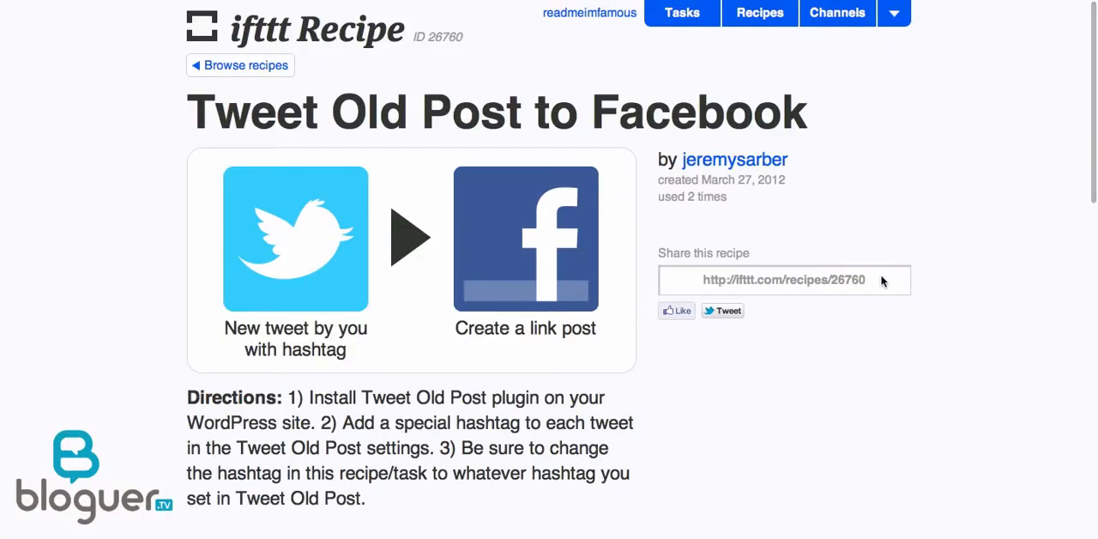
{"action": "scroll", "coordinate": [881, 280], "scroll_direction": "down", "scroll_amount": 15}
{"action": "scroll", "coordinate": [881, 281], "scroll_direction": "up", "scroll_amount": 3}
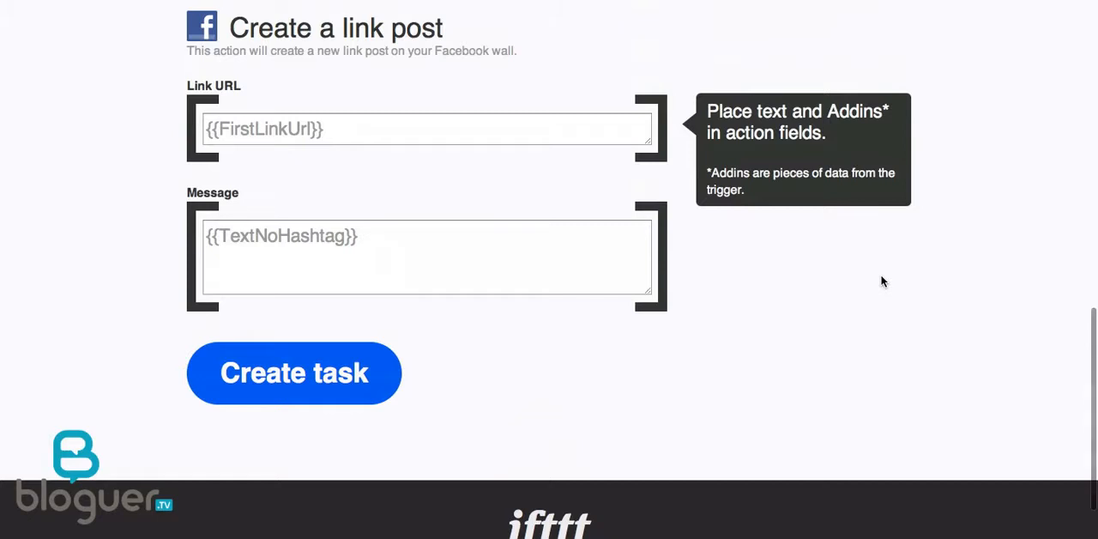
Add a "Create a link post" action to the task, using {{FirstLinkUrl}} as the link URL and {{TextNoHashtag}} as the message.
{"action": "left_click", "coordinate": [926, 0]}
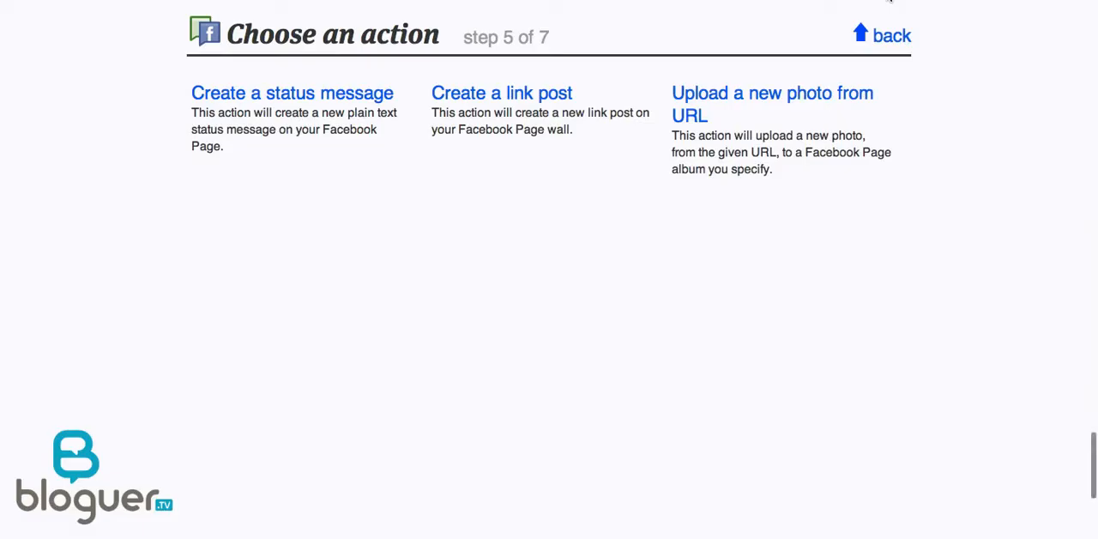
{"action": "left_click", "coordinate": [485, 96]}
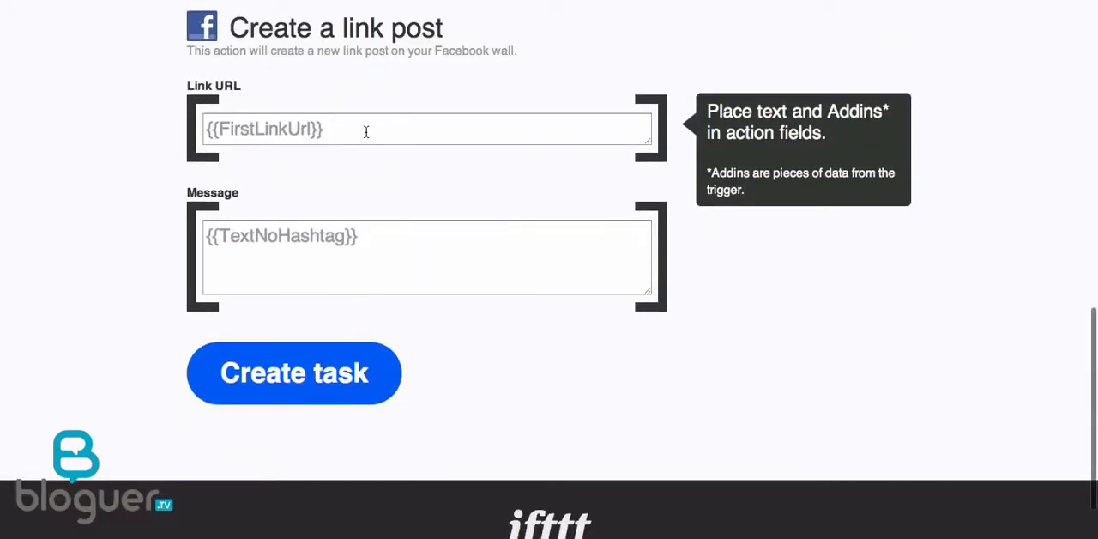
{"action": "left_click_drag", "start_coordinate": [365, 131], "coordinate": [152, 129]}
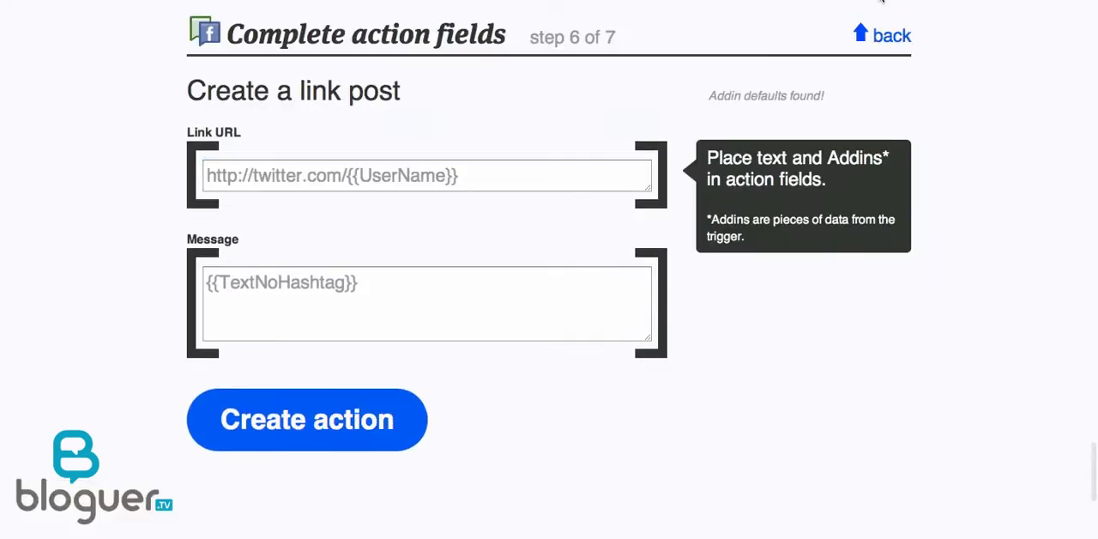
{"action": "left_click_drag", "start_coordinate": [472, 188], "coordinate": [108, 175]}
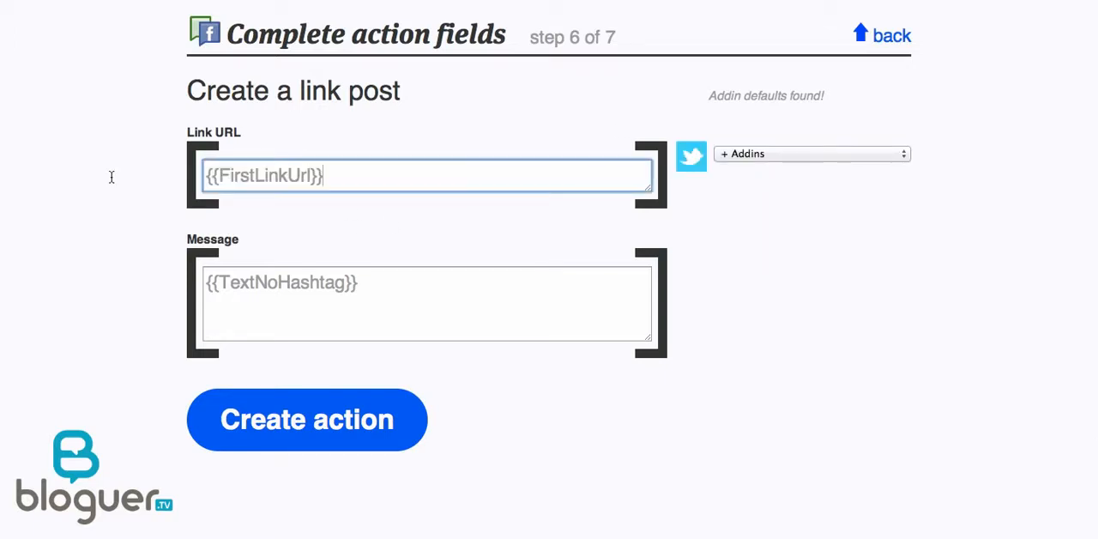
{"action": "key", "text": "Tab"}
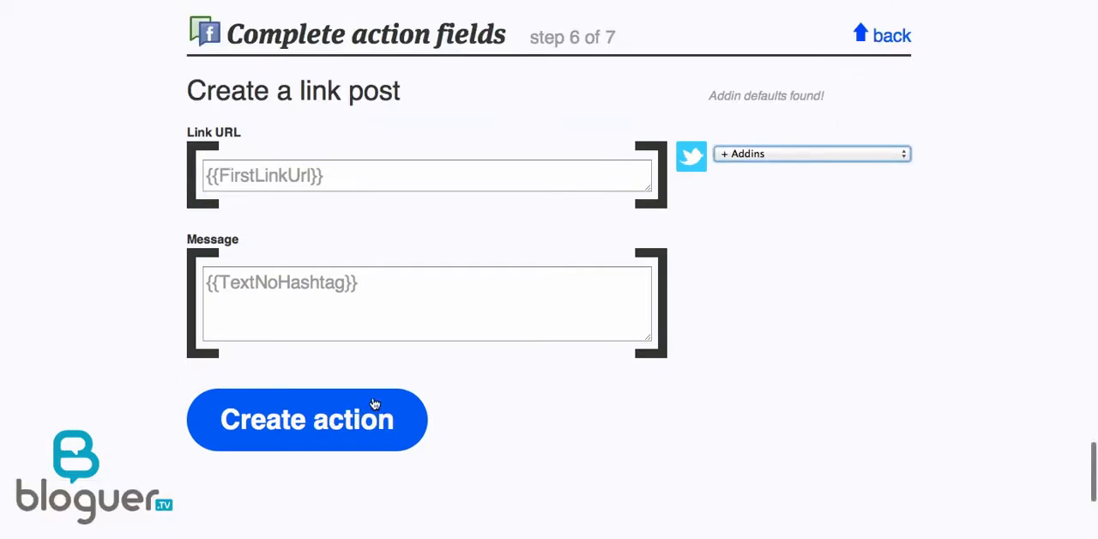
{"action": "left_click", "coordinate": [289, 422]}
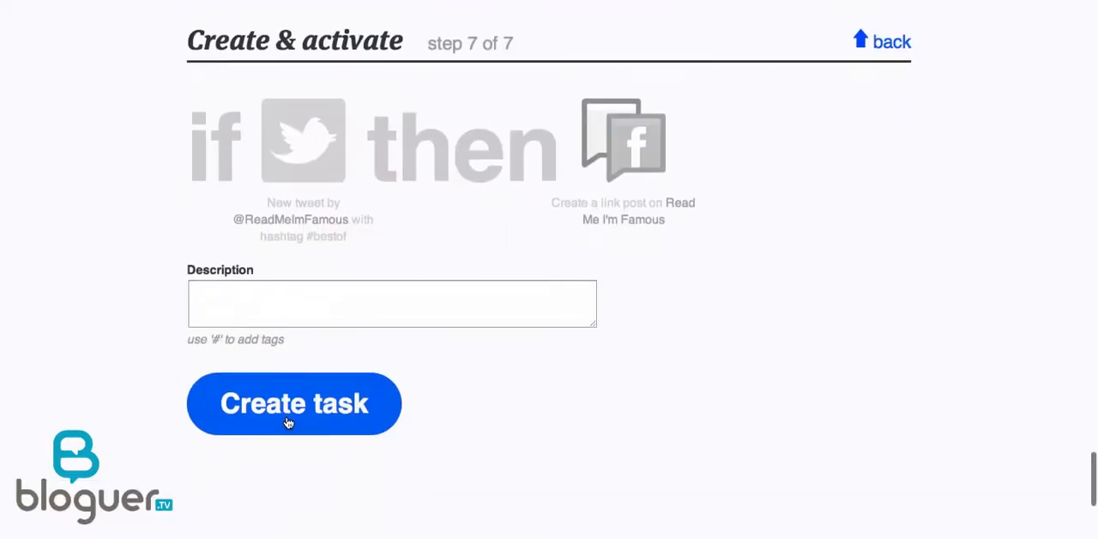
Describe the task as "Publication automatique articles de blog sur Fan Page Facebook" and create it.
{"action": "left_click", "coordinate": [262, 301]}
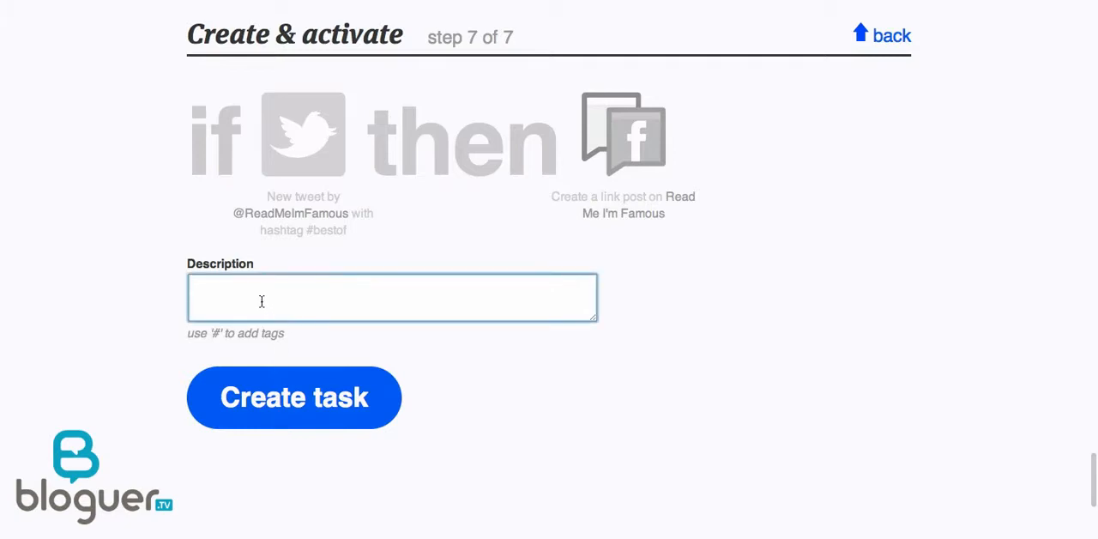
{"action": "type", "text": "Pub"}
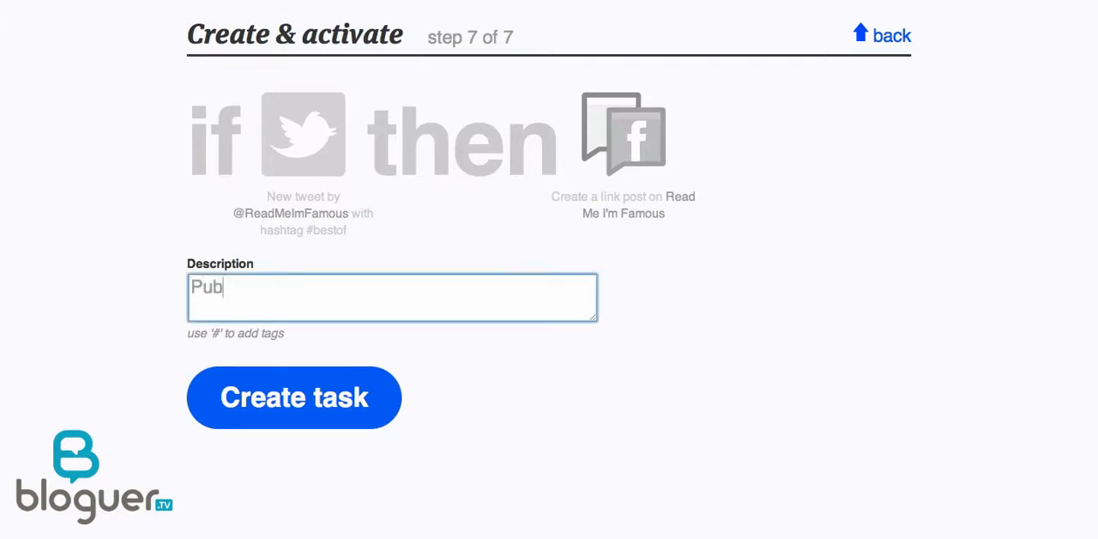
{"action": "type", "text": "lication automatique articles"}
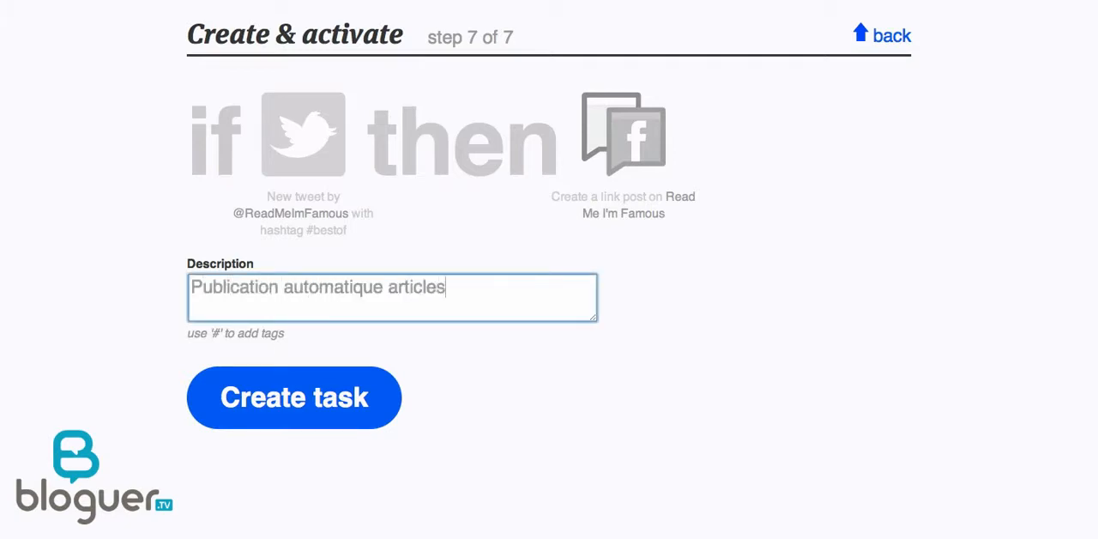
{"action": "type", "text": " de blog sur Fan Page Facebook"}
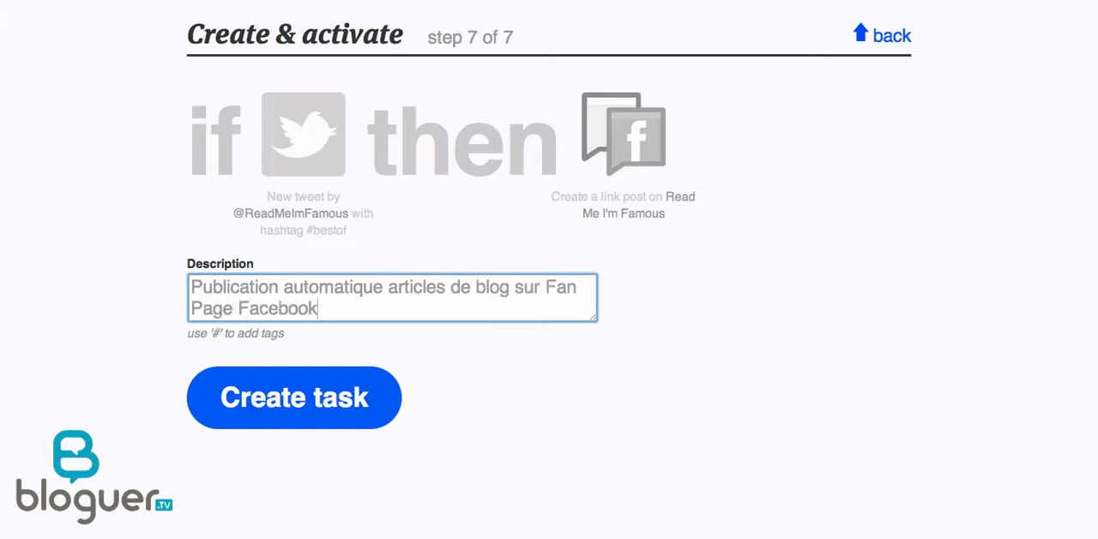
{"action": "left_click", "coordinate": [257, 403]}
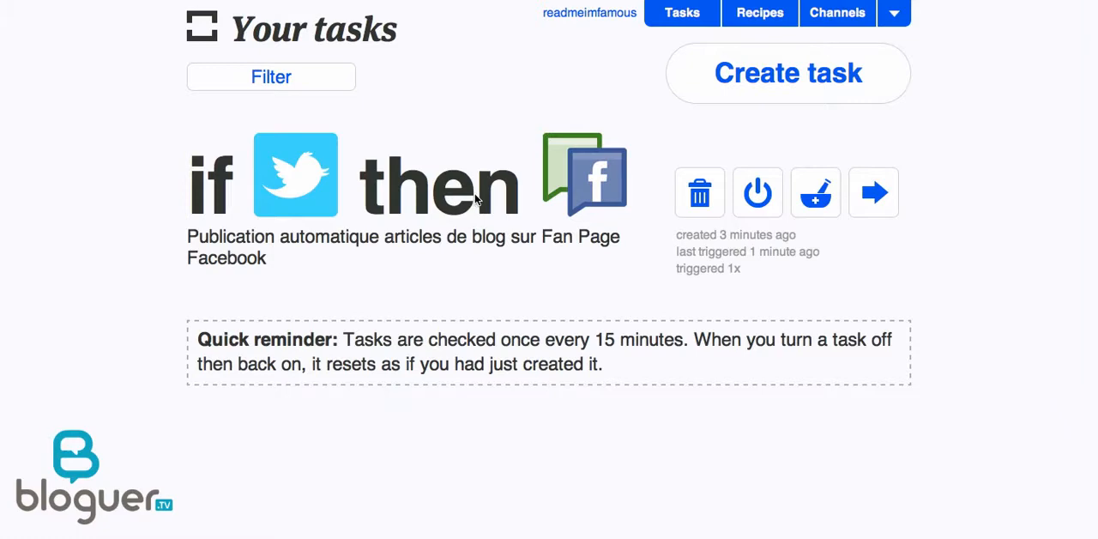
Open the new task's details and compare its trigger hashtag with the common hashtag in the WordPress Tweet Old Post settings.
{"action": "left_click", "coordinate": [476, 199]}
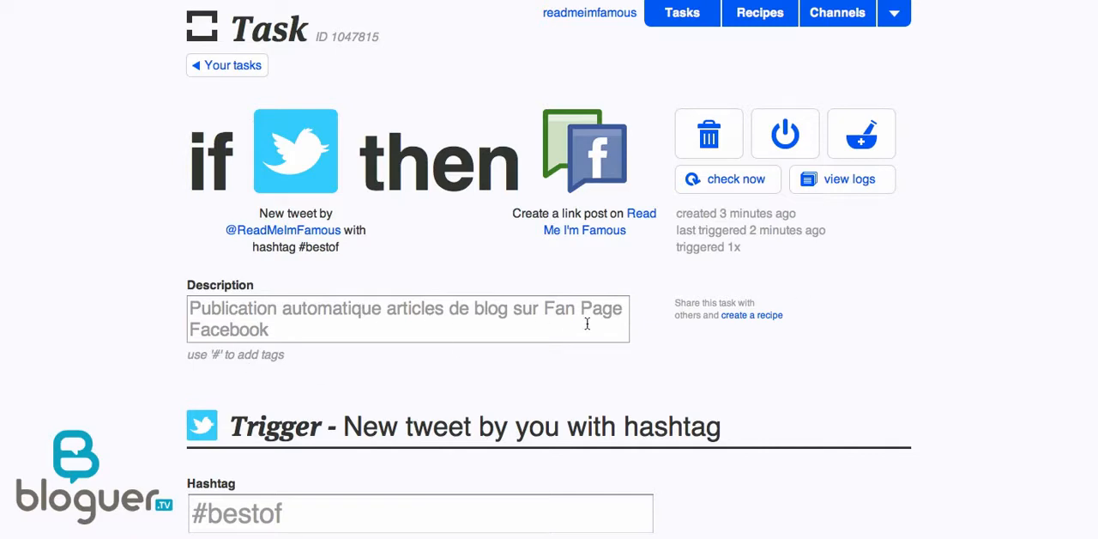
{"action": "scroll", "coordinate": [865, 359], "scroll_direction": "down", "scroll_amount": 5}
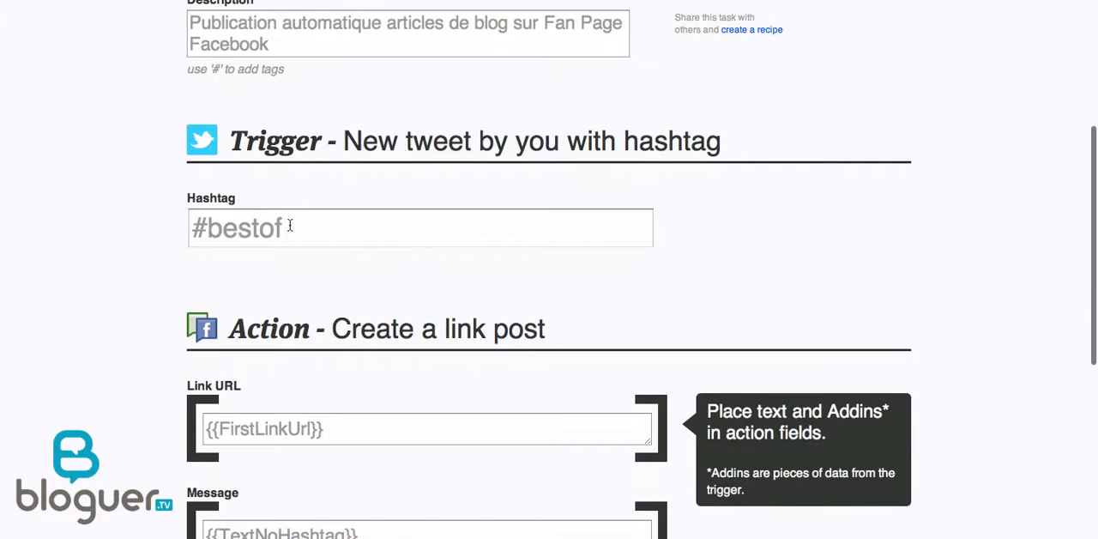
{"action": "left_click_drag", "start_coordinate": [289, 228], "coordinate": [183, 227]}
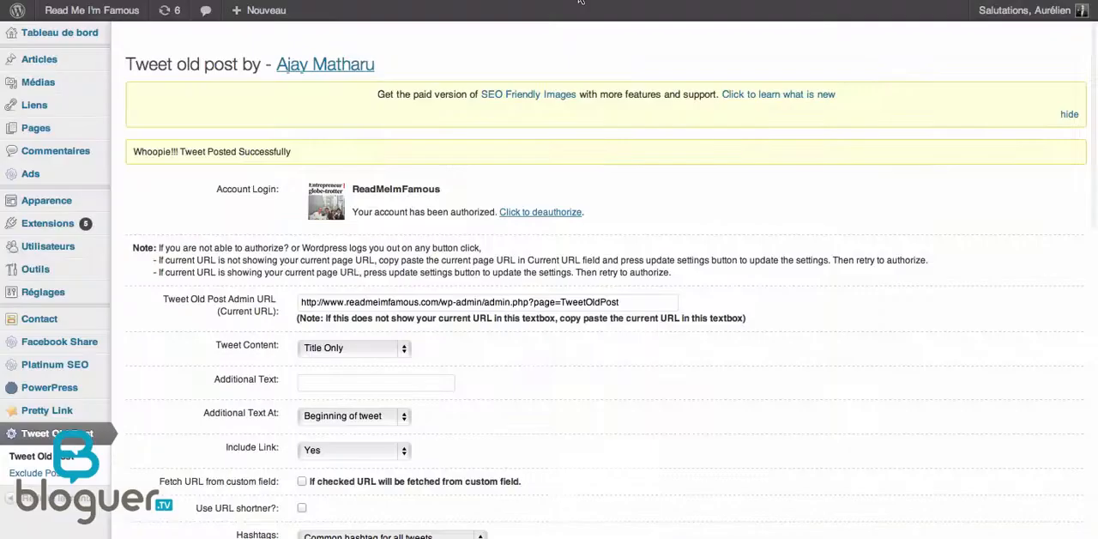
{"action": "scroll", "coordinate": [941, 315], "scroll_direction": "down", "scroll_amount": 8}
{"action": "scroll", "coordinate": [941, 321], "scroll_direction": "down", "scroll_amount": 5}
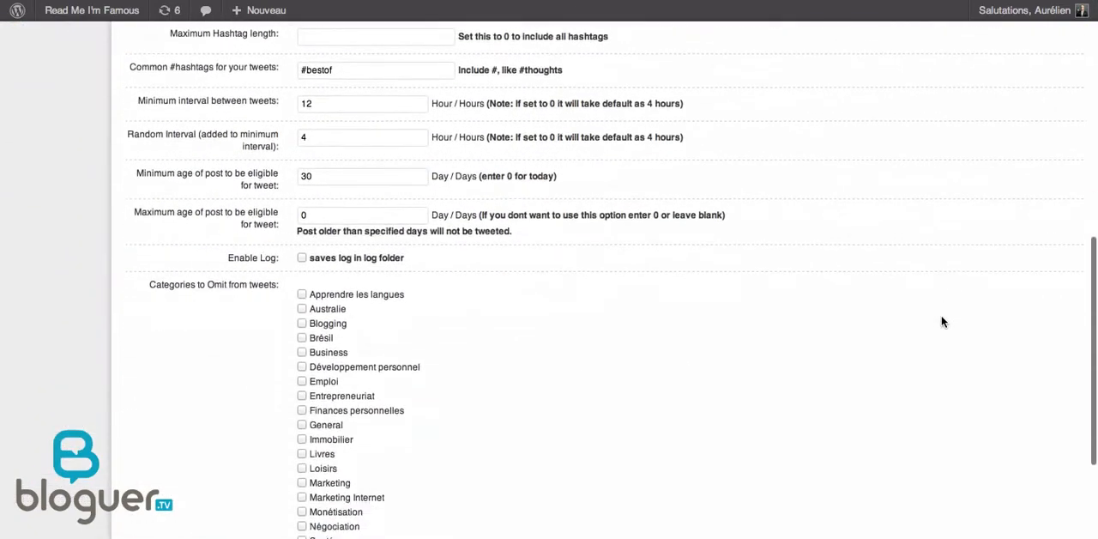
{"action": "scroll", "coordinate": [941, 320], "scroll_direction": "up", "scroll_amount": 5}
{"action": "triple_click", "coordinate": [353, 250]}
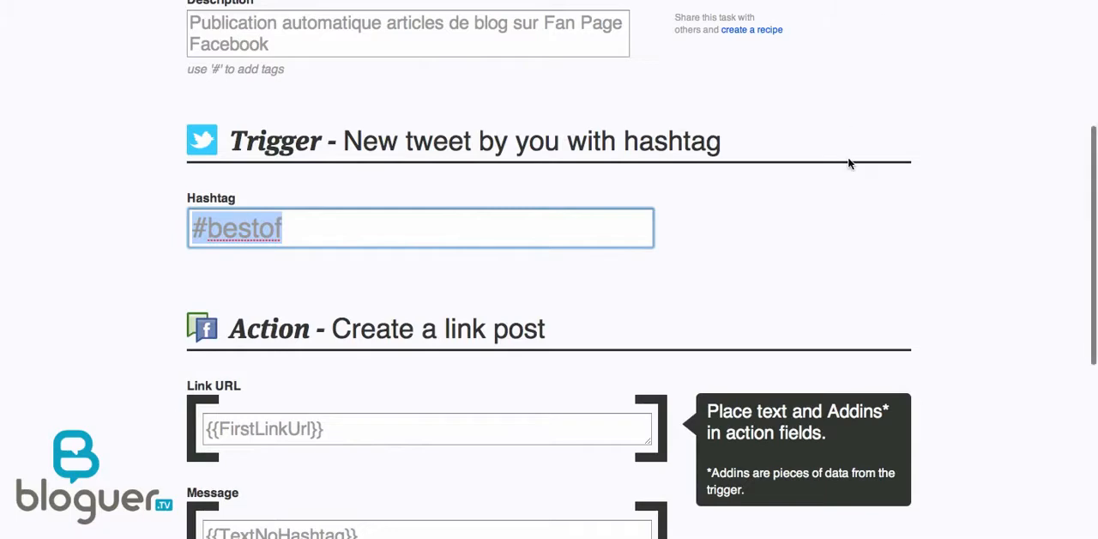
Review the link URL and message addins in the ifttt task's link post action.
{"action": "scroll", "coordinate": [919, 266], "scroll_direction": "down", "scroll_amount": 3}
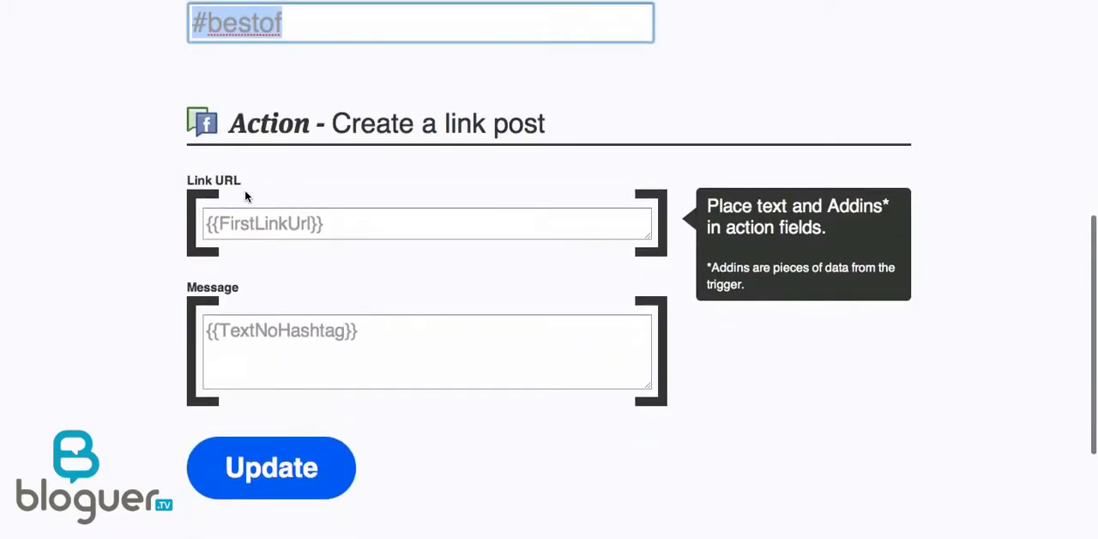
{"action": "left_click", "coordinate": [338, 223]}
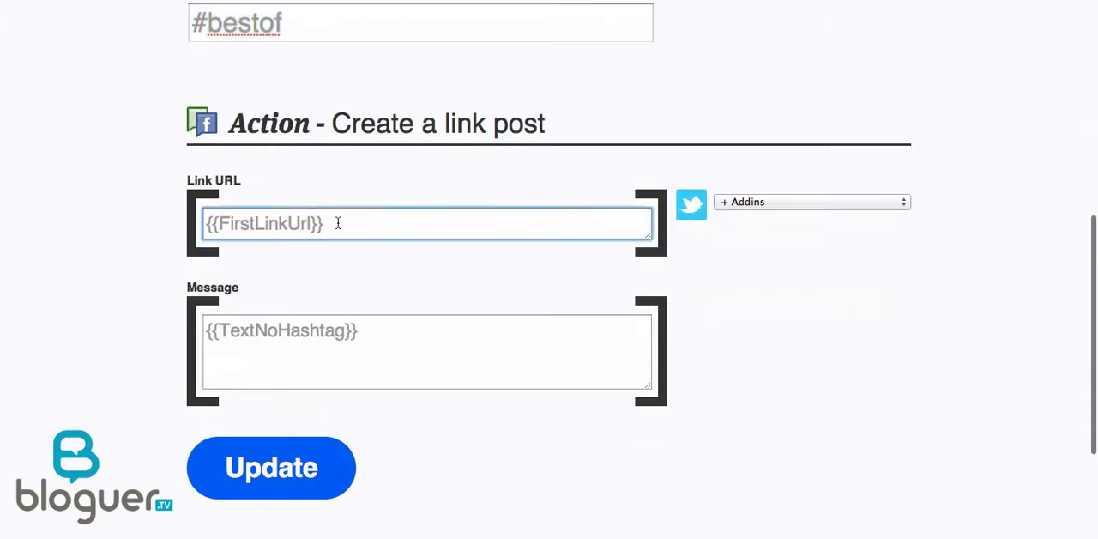
{"action": "left_click_drag", "start_coordinate": [338, 223], "coordinate": [191, 217]}
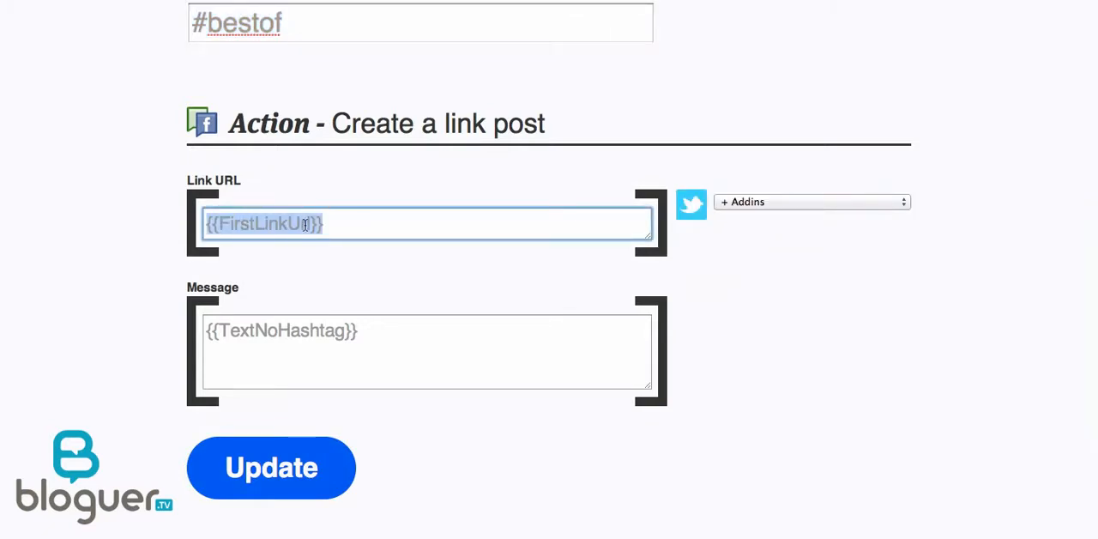
{"action": "left_click", "coordinate": [388, 331]}
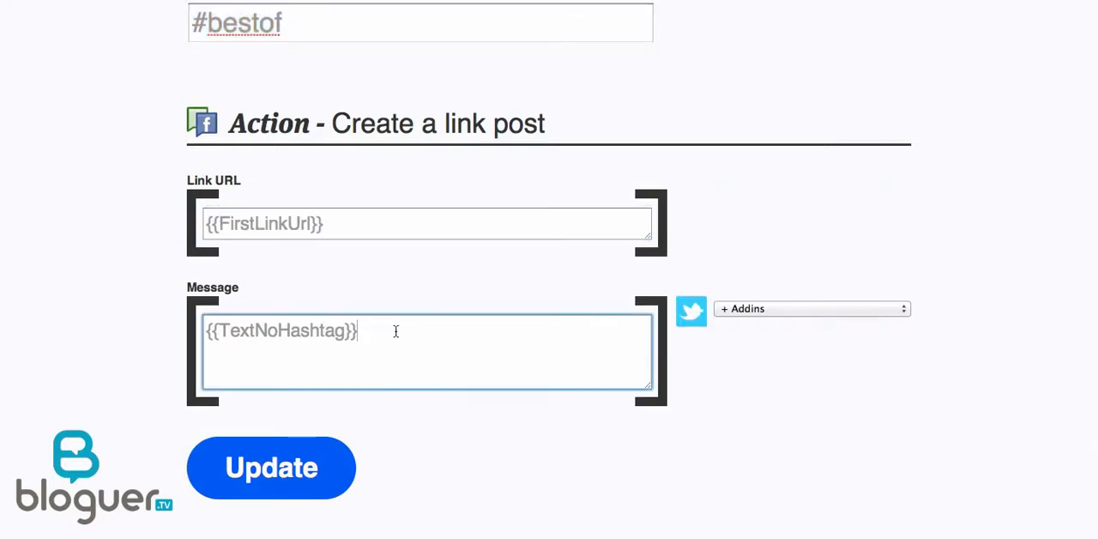
{"action": "left_click_drag", "start_coordinate": [395, 331], "coordinate": [174, 331]}
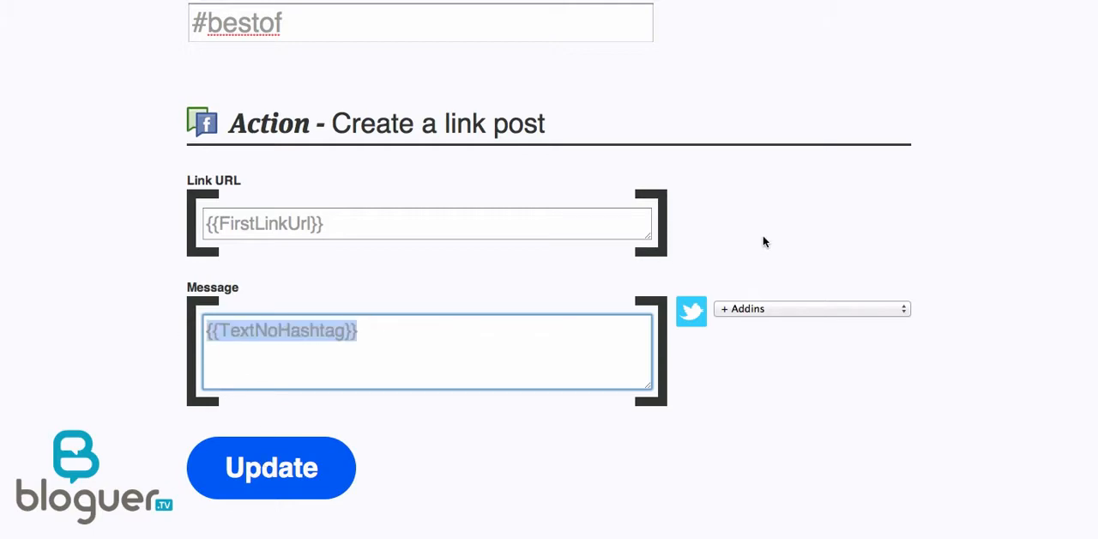
{"action": "scroll", "coordinate": [763, 241], "scroll_direction": "up", "scroll_amount": 5}
{"action": "scroll", "coordinate": [763, 242], "scroll_direction": "up", "scroll_amount": 2}
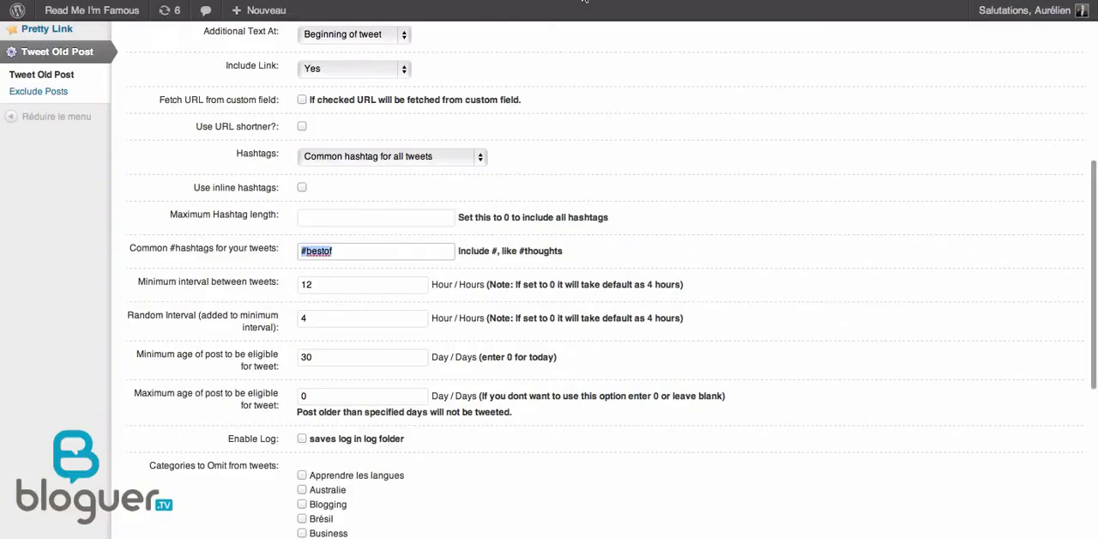
Tweet an old article immediately from the Tweet Old Post settings and check the Twitter timeline and profile for it.
{"action": "scroll", "coordinate": [897, 325], "scroll_direction": "down", "scroll_amount": 10}
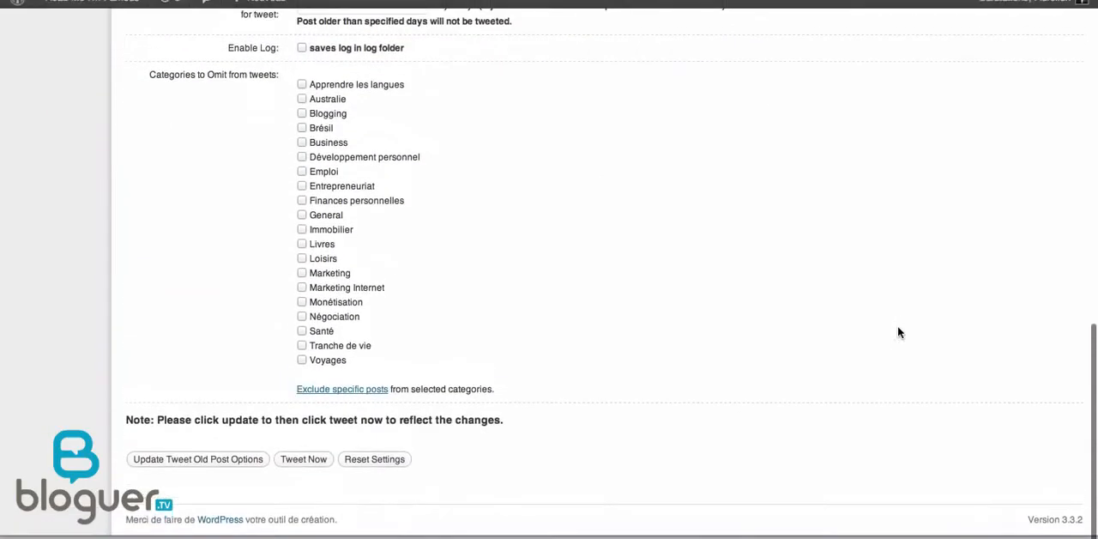
{"action": "left_click", "coordinate": [302, 472]}
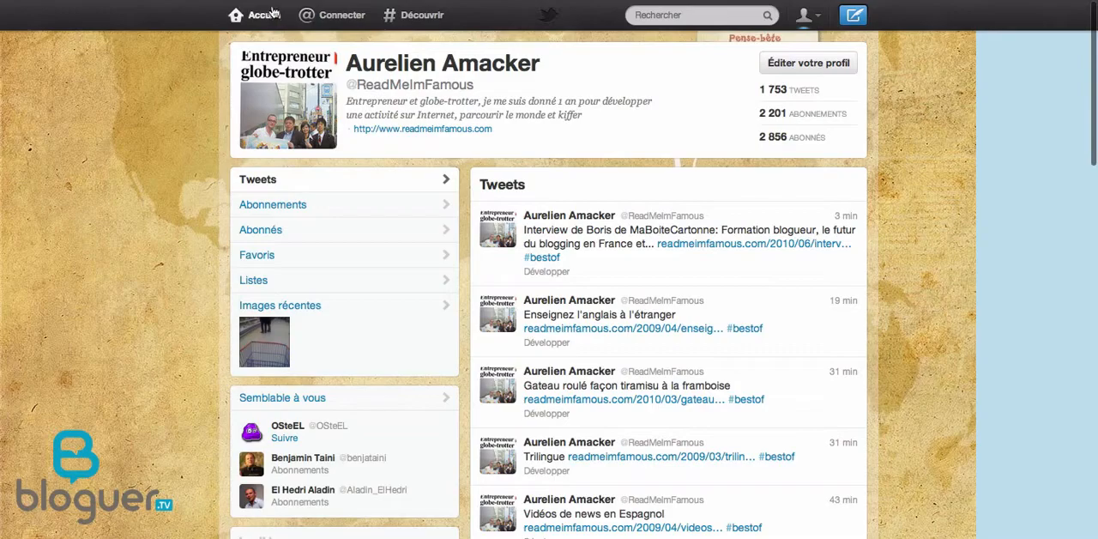
{"action": "left_click", "coordinate": [273, 13]}
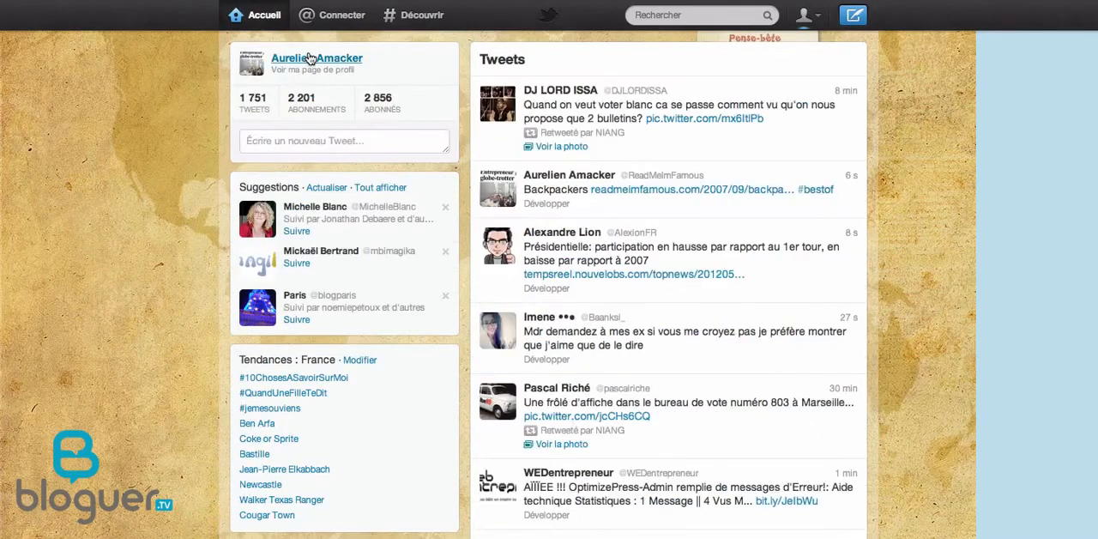
{"action": "left_click", "coordinate": [310, 58]}
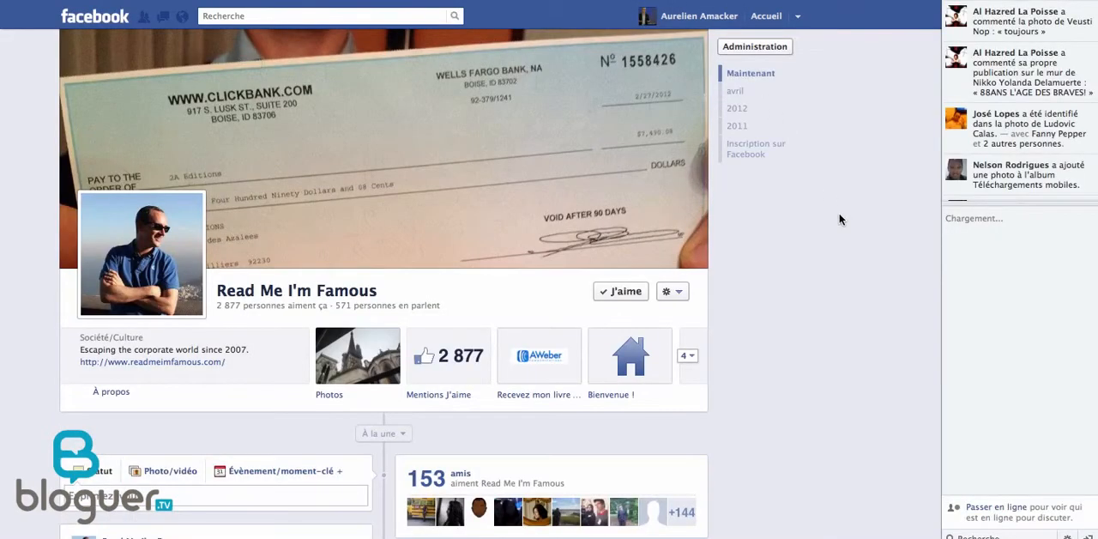
Look through the Read Me I'm Famous Facebook page for the link post published via ifttt.
{"action": "scroll", "coordinate": [839, 220], "scroll_direction": "down", "scroll_amount": 5}
{"action": "scroll", "coordinate": [839, 220], "scroll_direction": "down", "scroll_amount": 2}
{"action": "scroll", "coordinate": [839, 219], "scroll_direction": "up", "scroll_amount": 3}
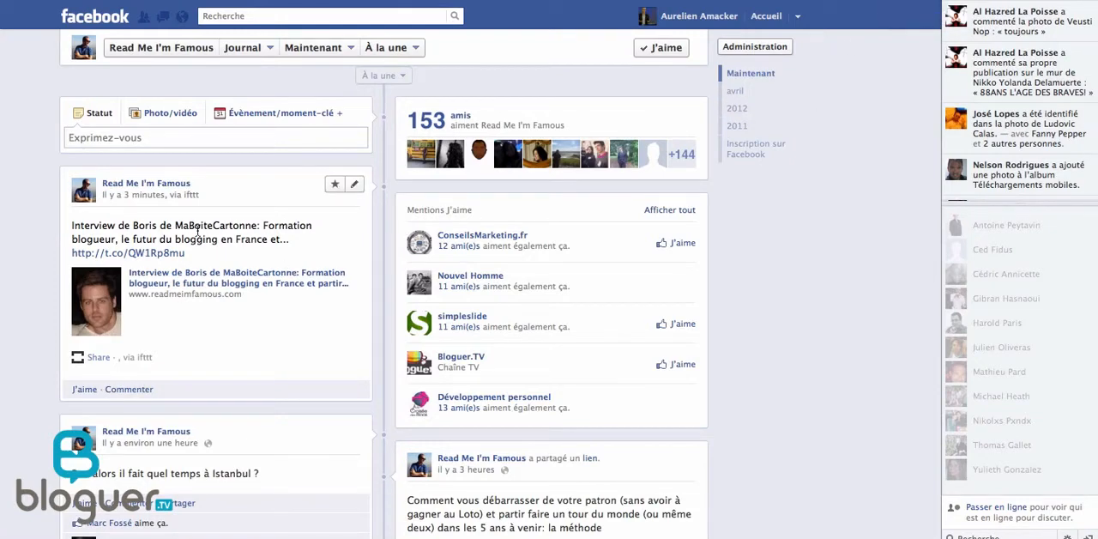
Return to the ifttt task, run an immediate check for new tweets and compare its trigger count before and after.
{"action": "left_click", "coordinate": [918, 2]}
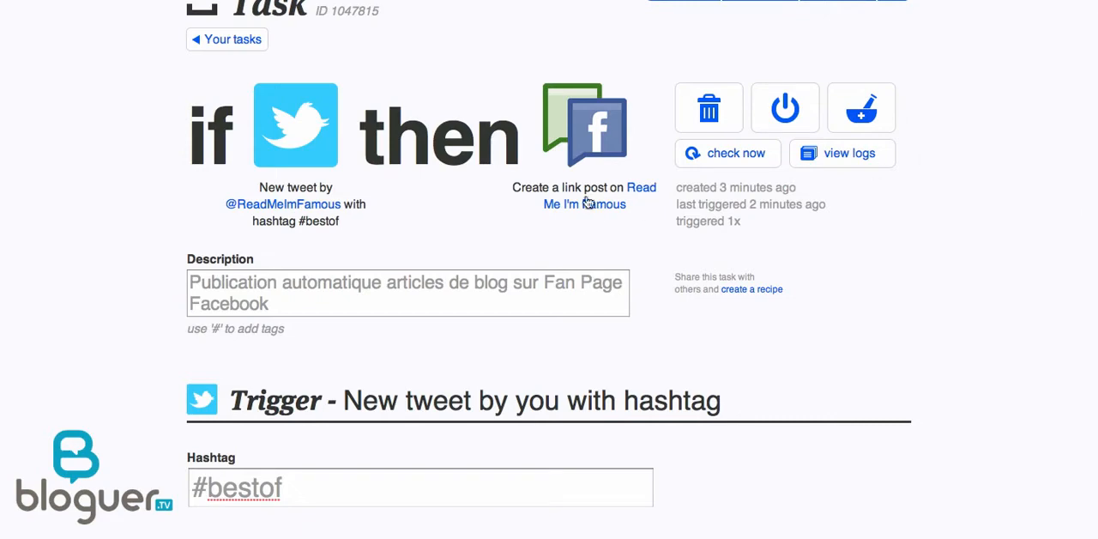
{"action": "scroll", "coordinate": [777, 267], "scroll_direction": "up", "scroll_amount": 1}
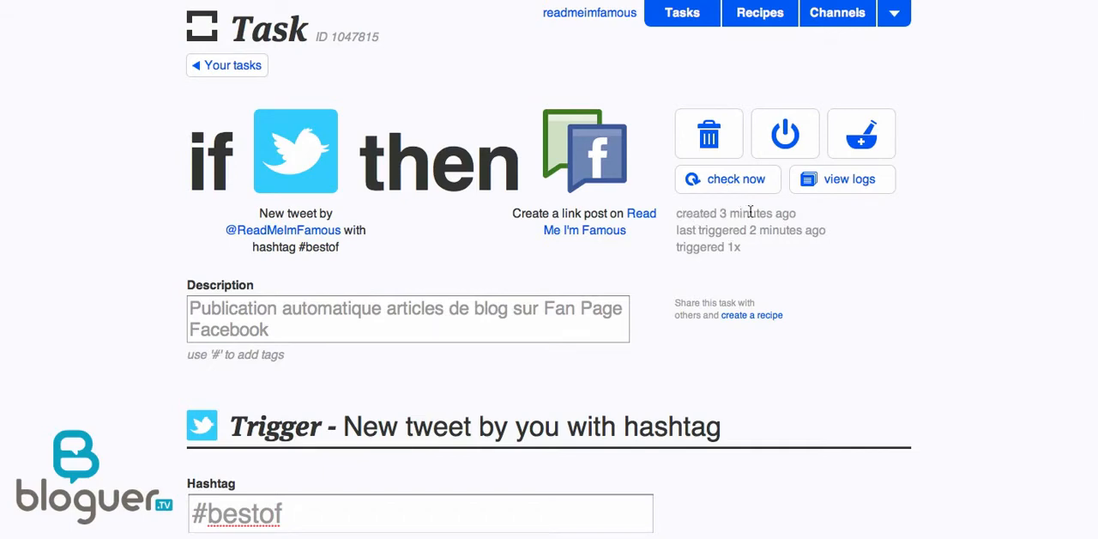
{"action": "left_click_drag", "start_coordinate": [706, 230], "coordinate": [803, 230]}
{"action": "left_click", "coordinate": [695, 229]}
{"action": "left_click_drag", "start_coordinate": [694, 229], "coordinate": [809, 227]}
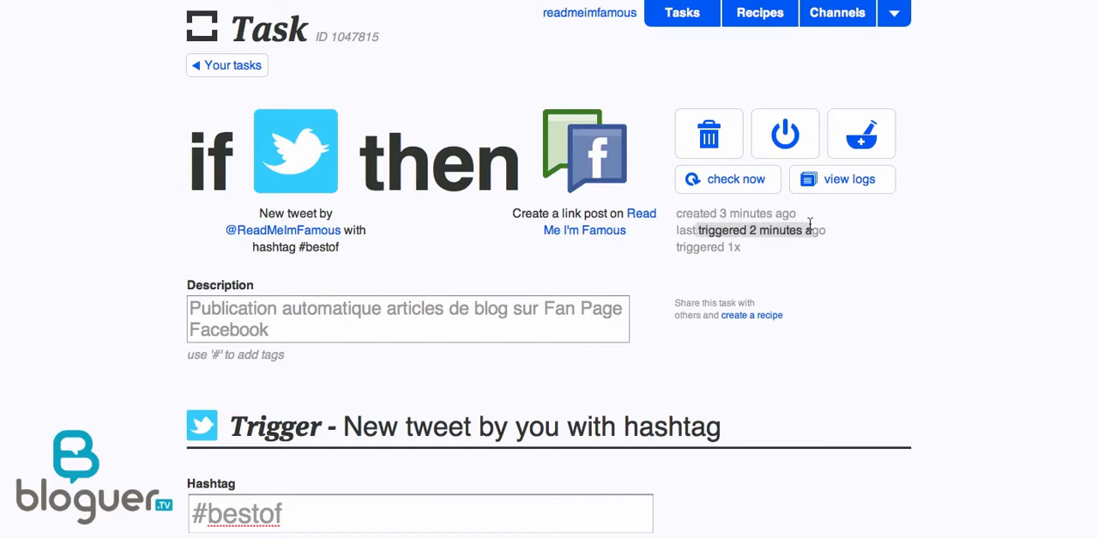
{"action": "left_click", "coordinate": [749, 248]}
{"action": "double_click", "coordinate": [745, 247]}
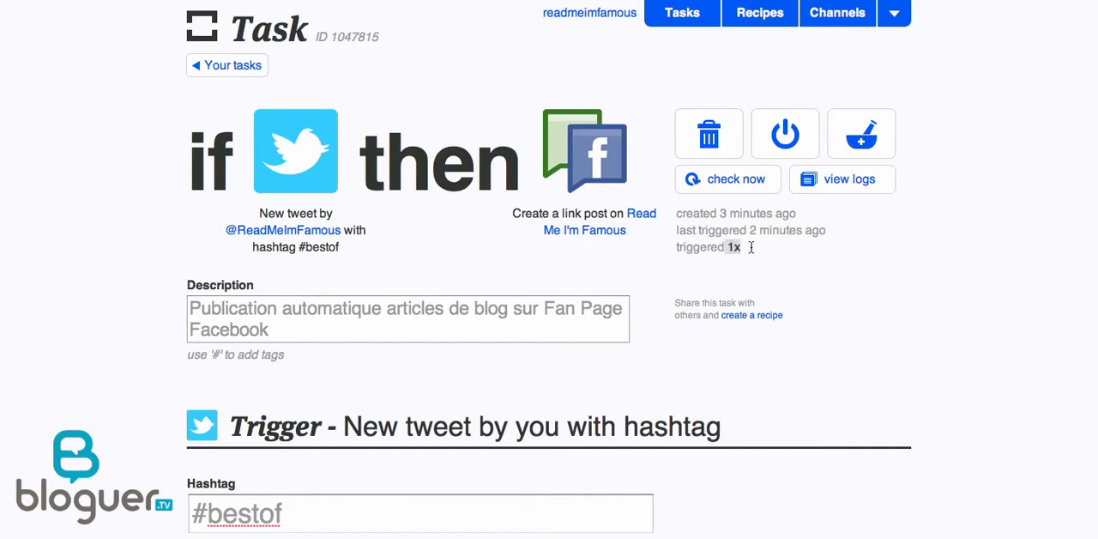
{"action": "left_click", "coordinate": [731, 181]}
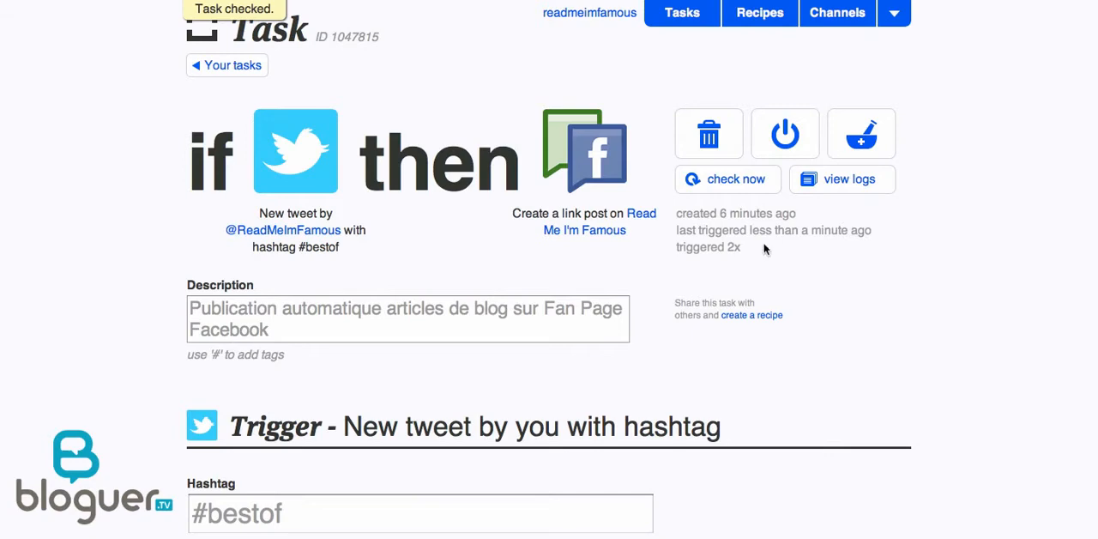
{"action": "left_click_drag", "start_coordinate": [728, 248], "coordinate": [744, 248]}
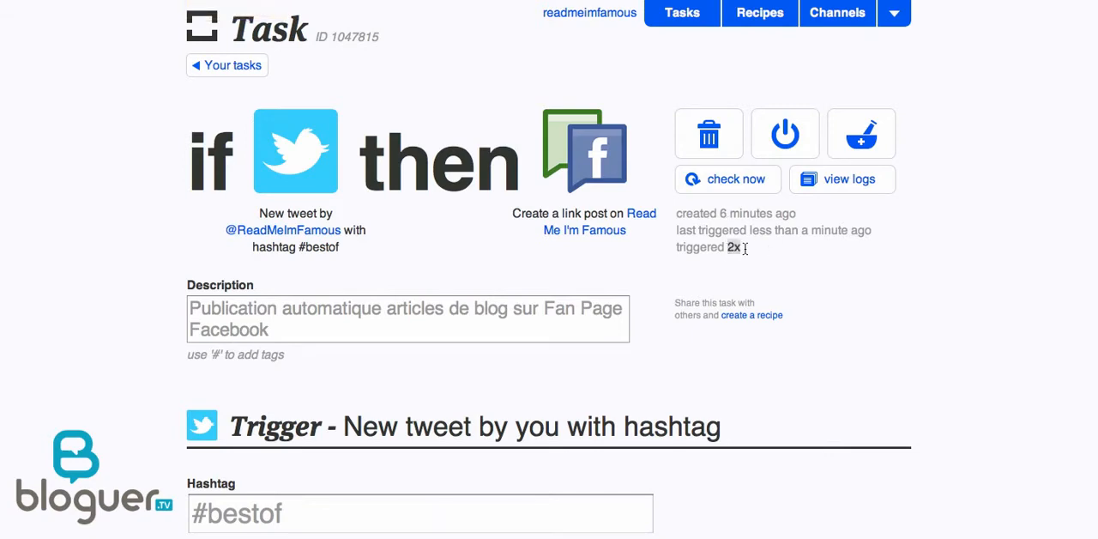
Reload the Read Me I'm Famous Facebook page and look for the newly published link post.
{"action": "left_click", "coordinate": [812, 1]}
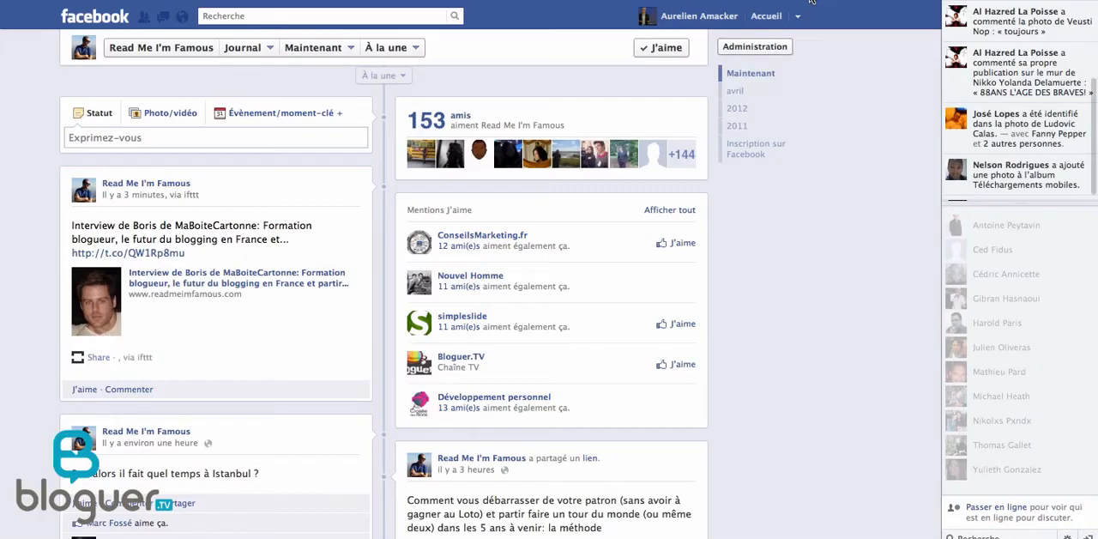
{"action": "key", "text": "super+r"}
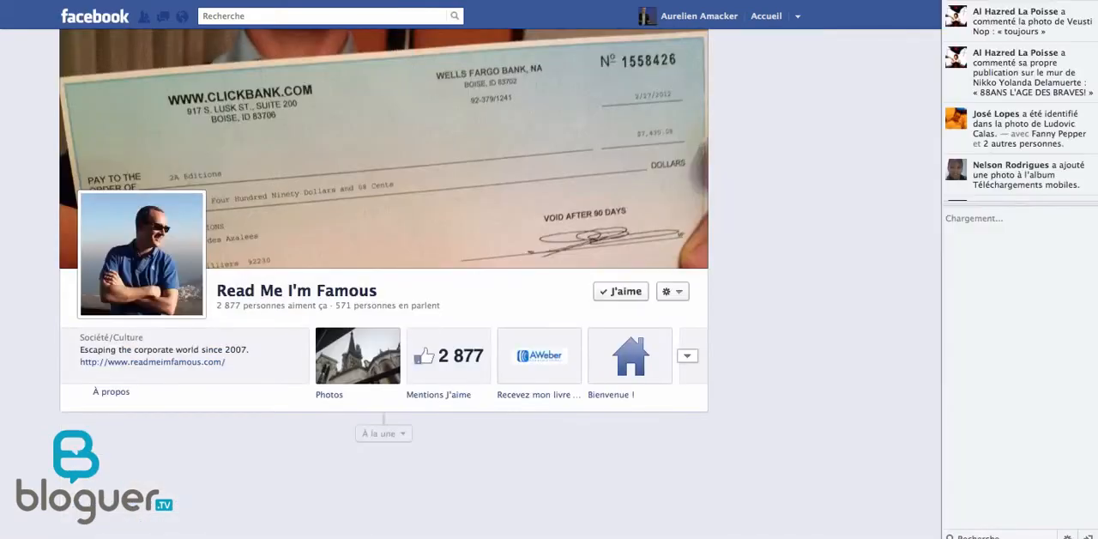
{"action": "scroll", "coordinate": [776, 146], "scroll_direction": "down", "scroll_amount": 5}
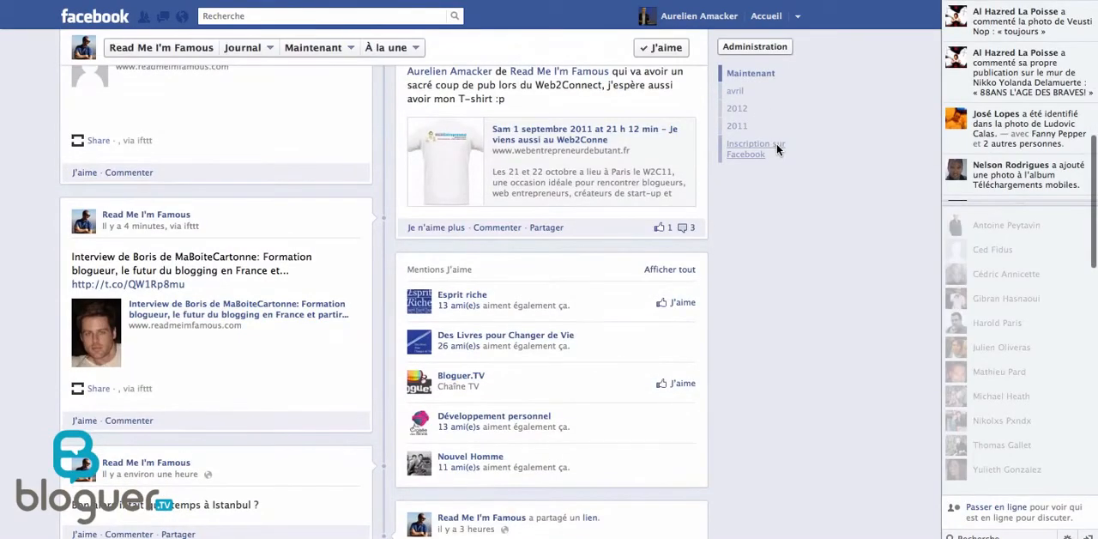
Open the Backpackers article from its ifttt link post on the Facebook page and look through its content.
{"action": "scroll", "coordinate": [777, 143], "scroll_direction": "up", "scroll_amount": 2}
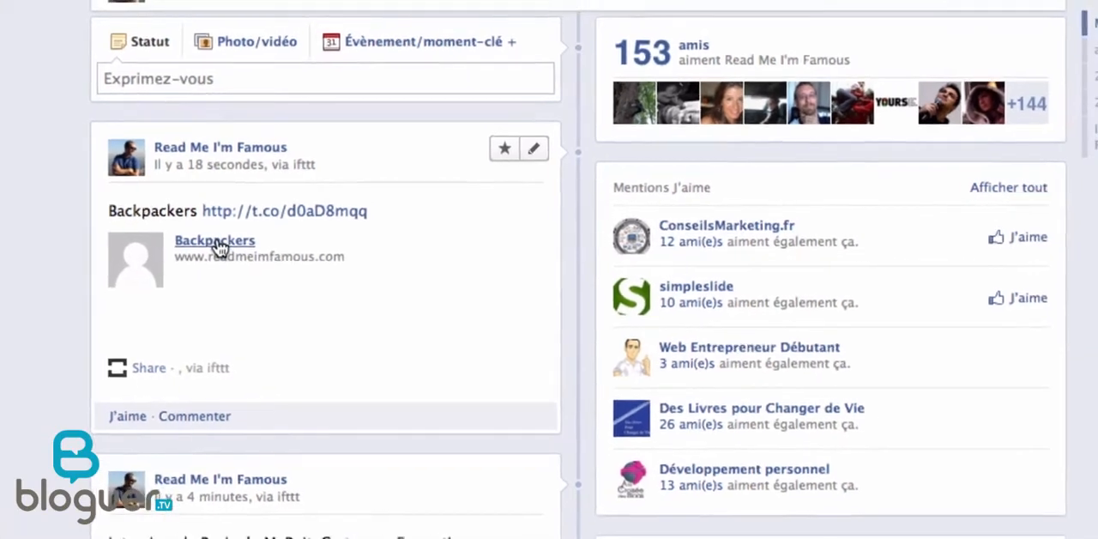
{"action": "left_click", "coordinate": [225, 246]}
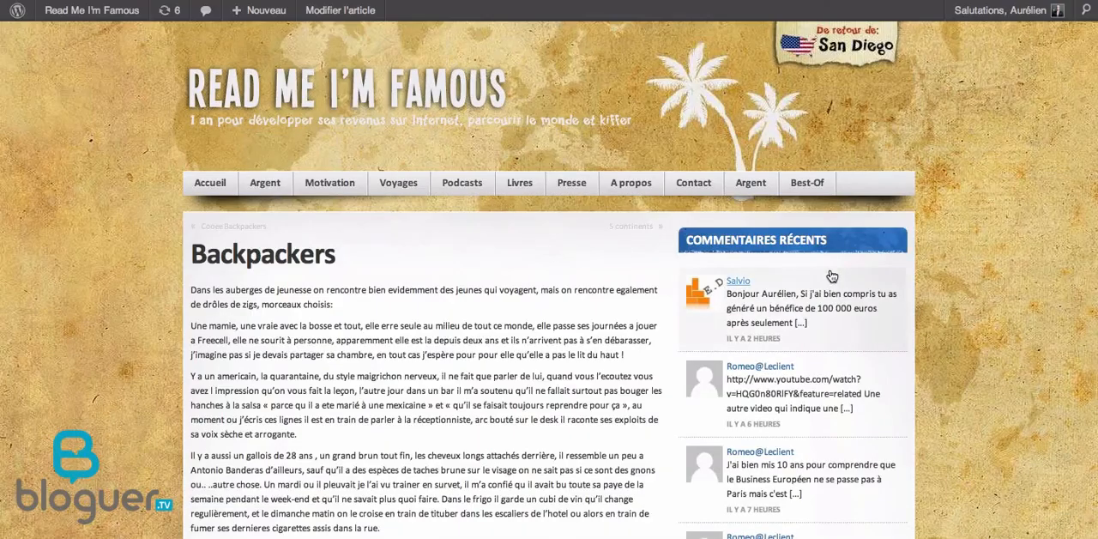
{"action": "scroll", "coordinate": [829, 268], "scroll_direction": "down", "scroll_amount": 5}
{"action": "scroll", "coordinate": [830, 269], "scroll_direction": "up", "scroll_amount": 10}
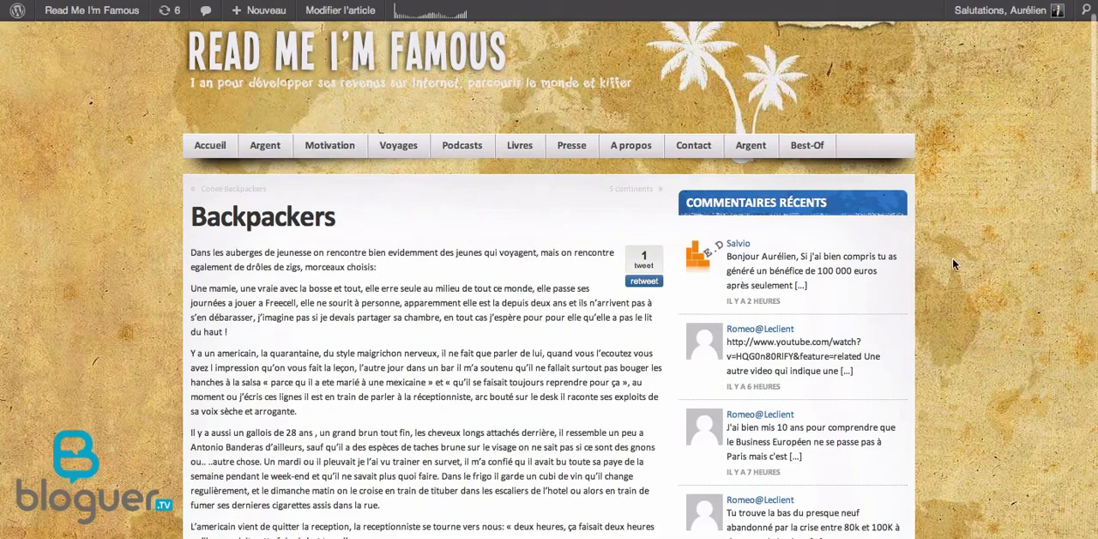
{"action": "scroll", "coordinate": [952, 265], "scroll_direction": "down", "scroll_amount": 5}
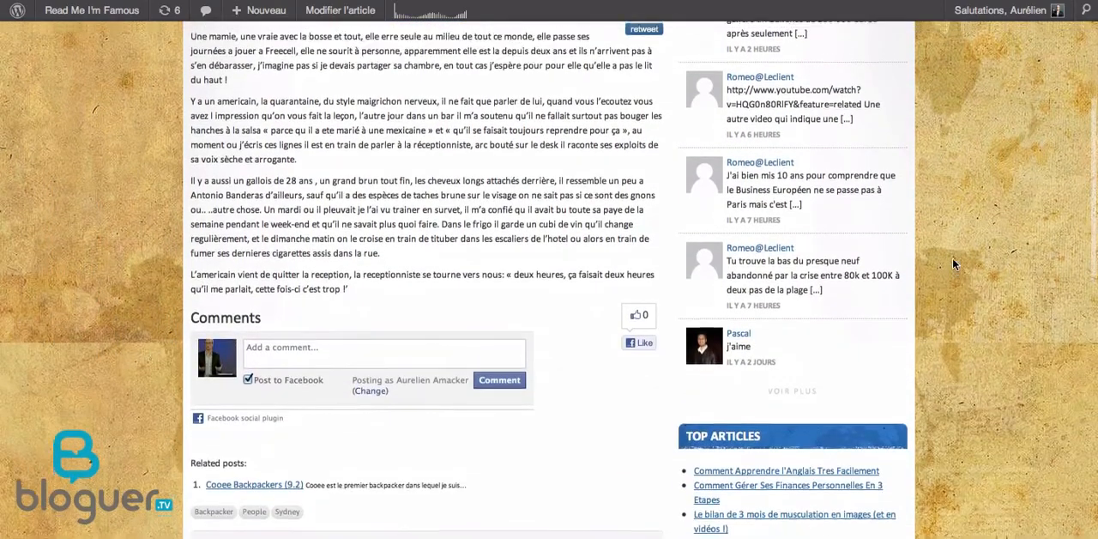
{"action": "scroll", "coordinate": [952, 264], "scroll_direction": "up", "scroll_amount": 3}
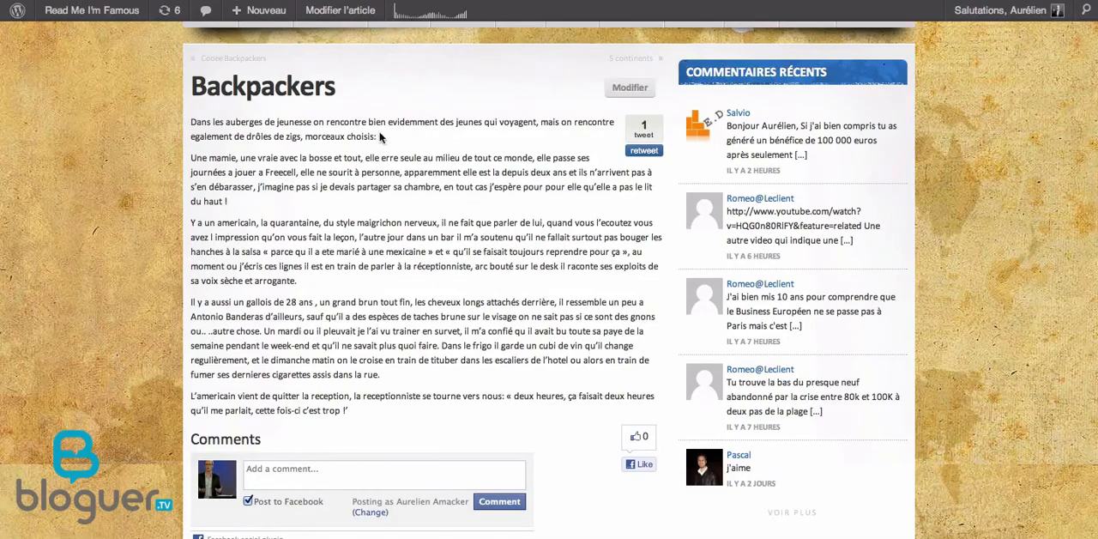
{"action": "scroll", "coordinate": [217, 249], "scroll_direction": "up", "scroll_amount": 3}
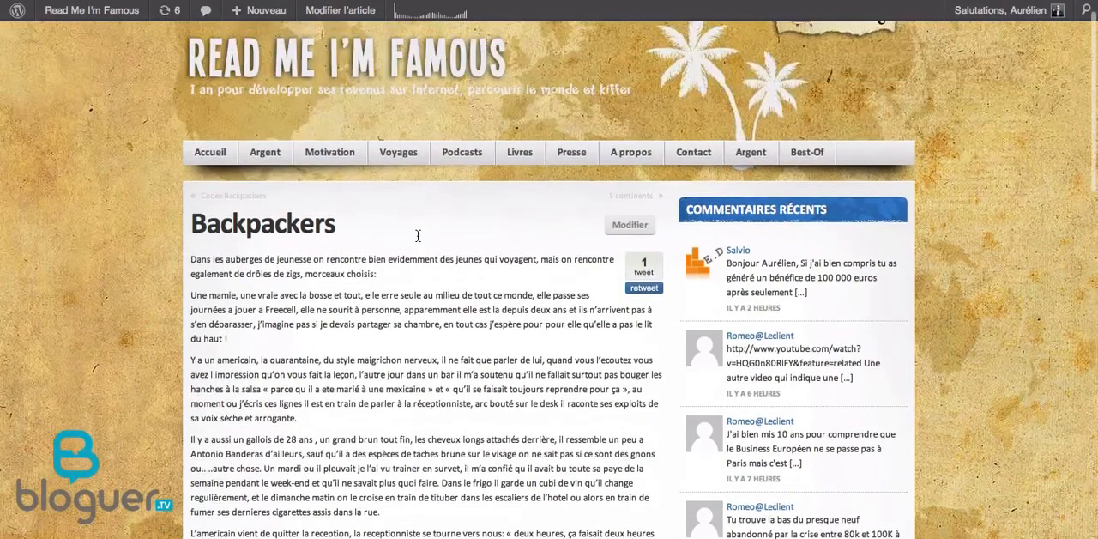
Return to the Read Me I'm Famous Facebook page and compare the Backpackers link post with the earlier MaBoiteCartonne interview post.
{"action": "scroll", "coordinate": [277, 131], "scroll_direction": "down", "scroll_amount": 2}
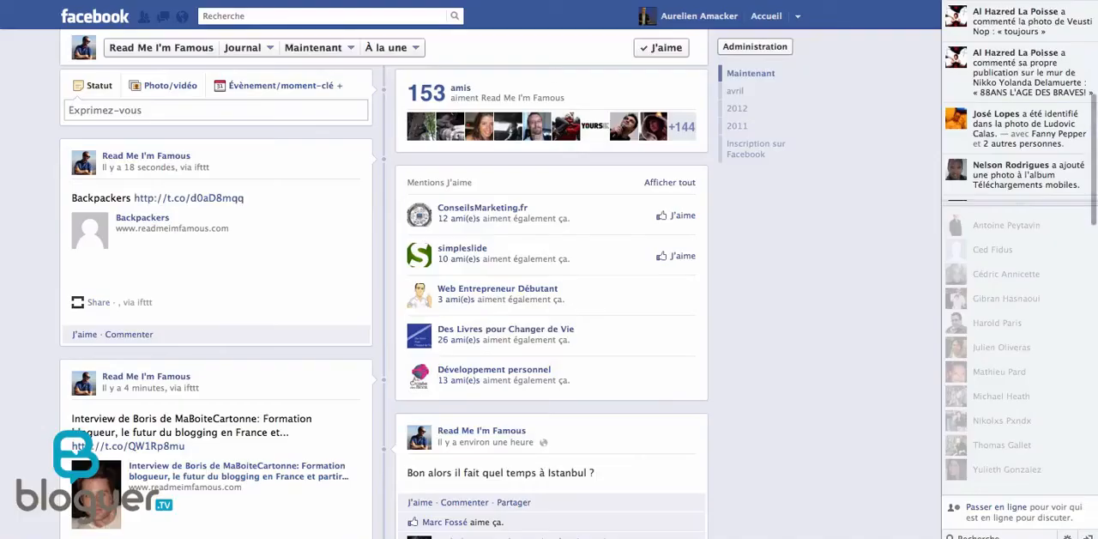
{"action": "scroll", "coordinate": [311, 332], "scroll_direction": "down", "scroll_amount": 2}
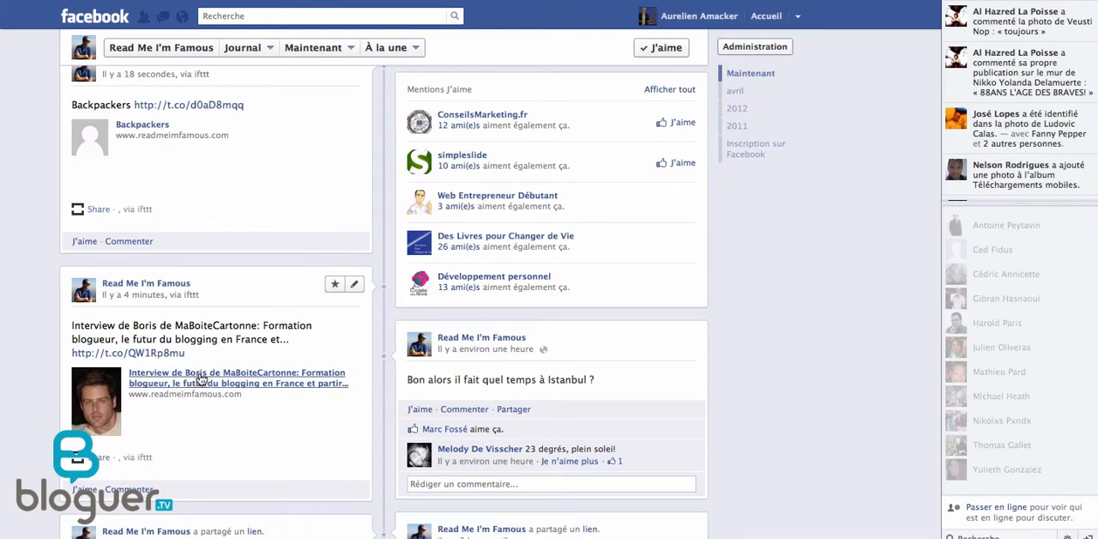
{"action": "scroll", "coordinate": [840, 259], "scroll_direction": "up", "scroll_amount": 5}
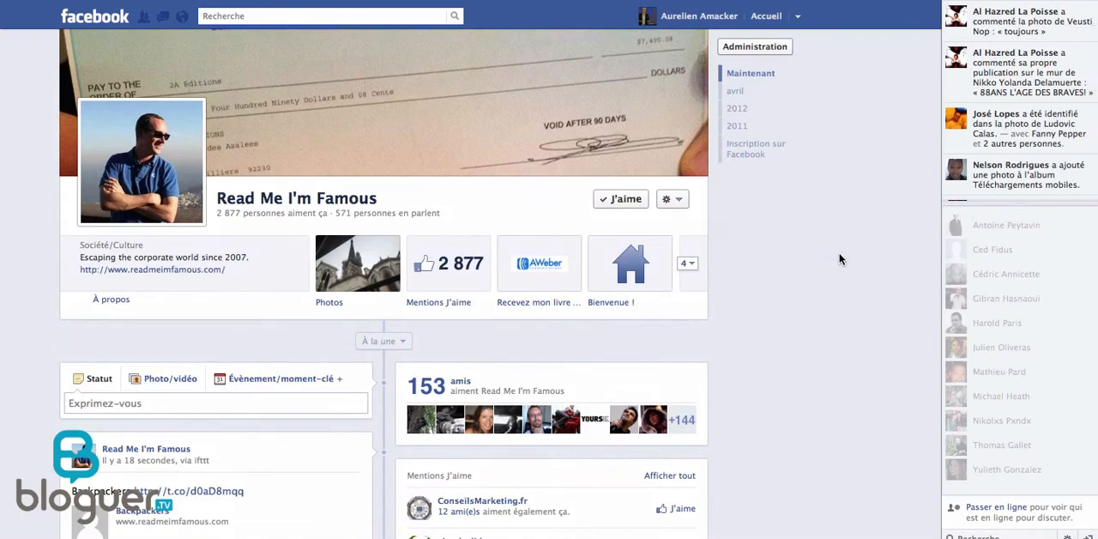
{"action": "scroll", "coordinate": [840, 259], "scroll_direction": "down", "scroll_amount": 3}
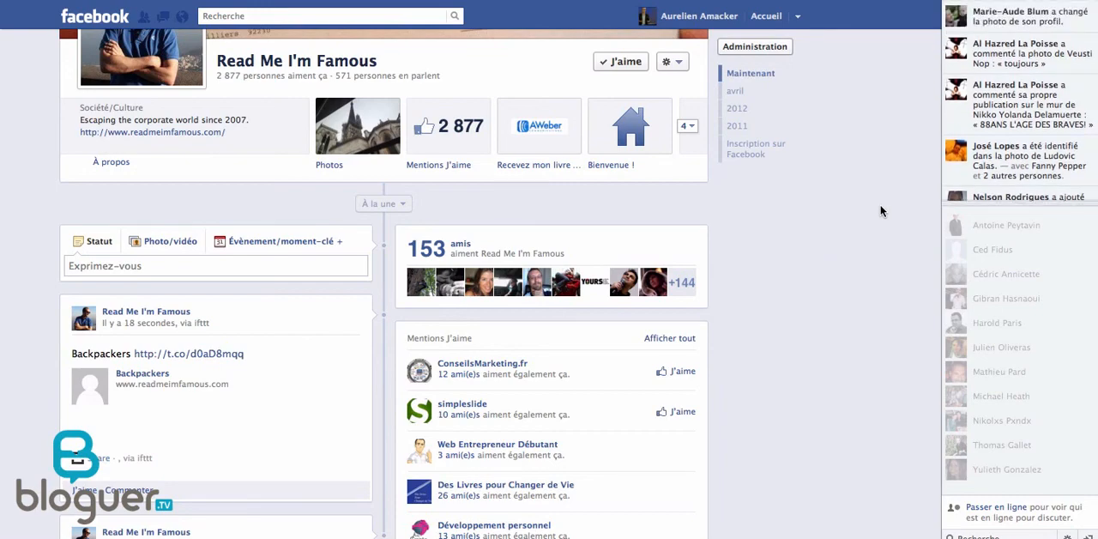
{"action": "scroll", "coordinate": [880, 211], "scroll_direction": "up", "scroll_amount": 5}
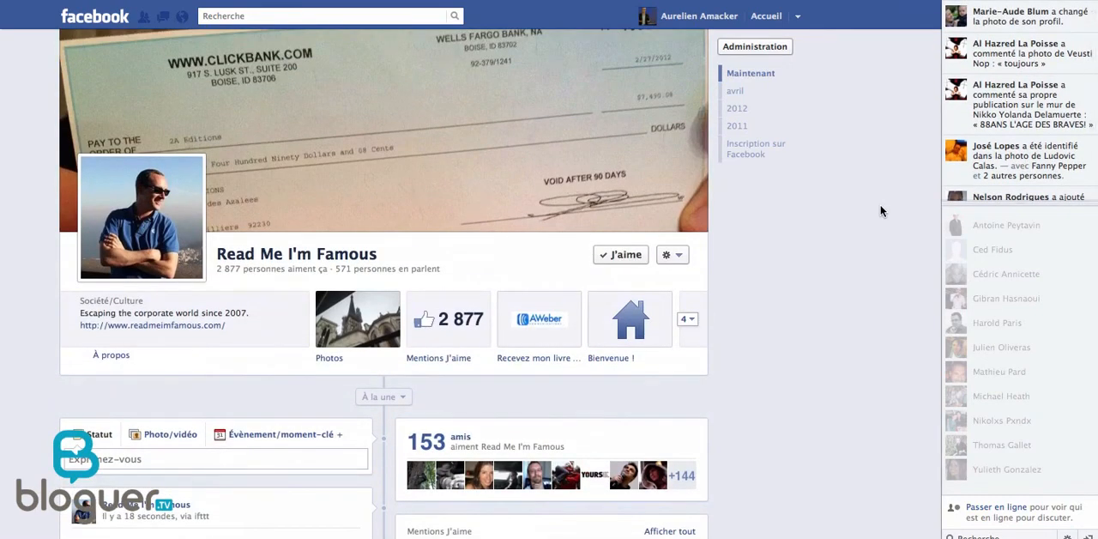
{"action": "scroll", "coordinate": [880, 211], "scroll_direction": "down", "scroll_amount": 8}
{"action": "scroll", "coordinate": [881, 211], "scroll_direction": "up", "scroll_amount": 5}
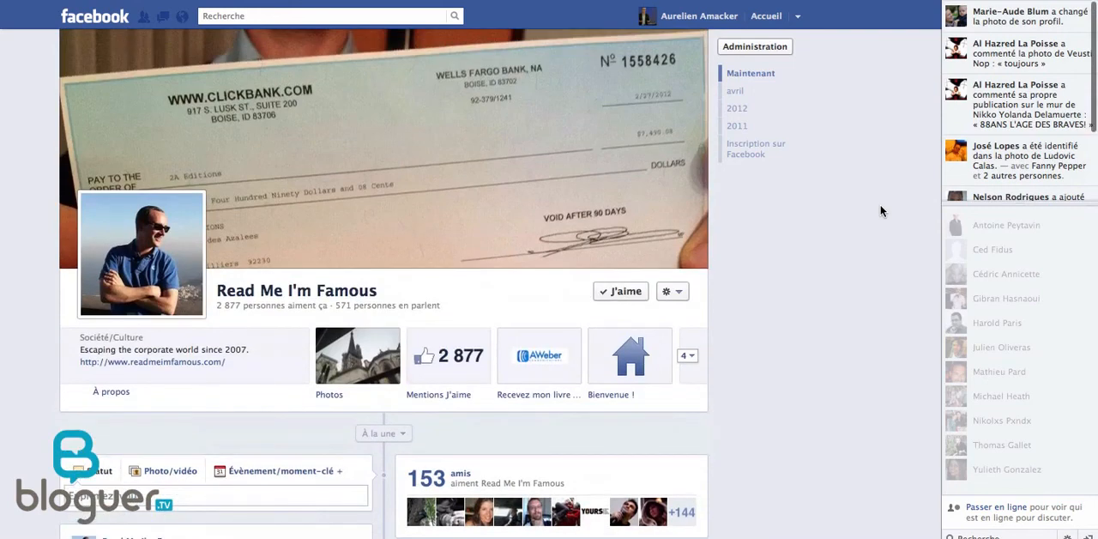